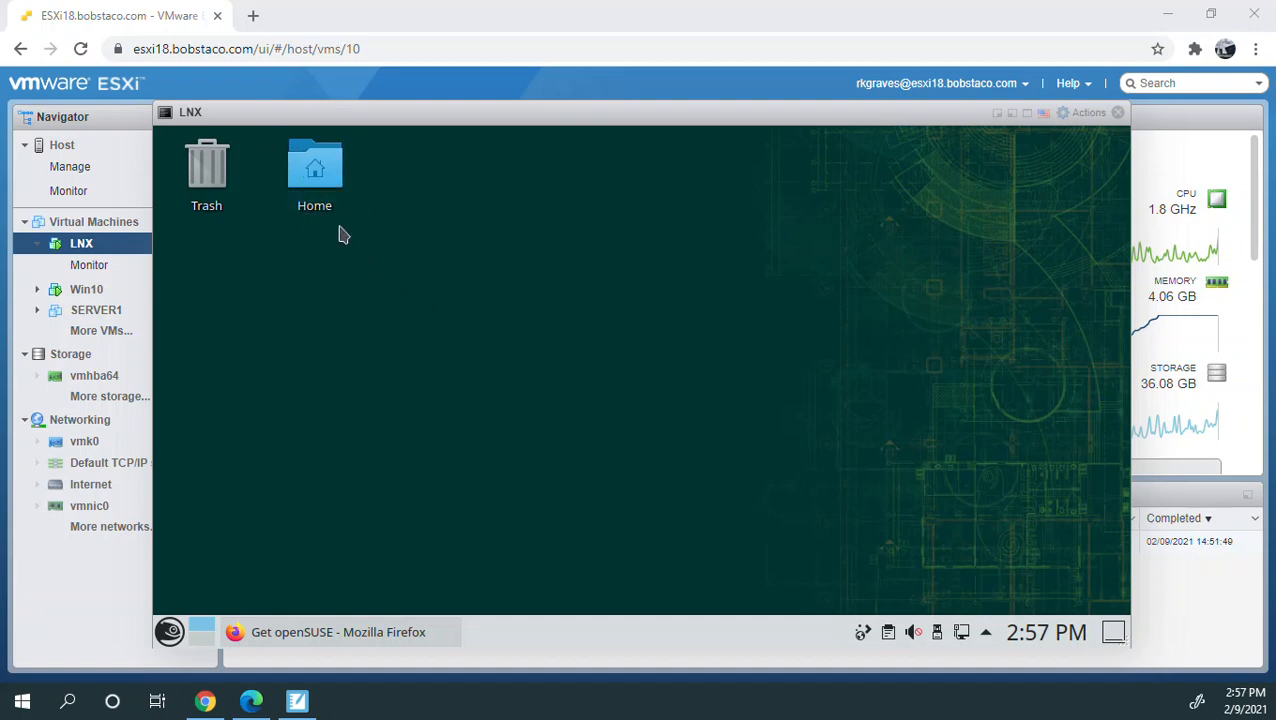
- Close the LNX browser console and launch the remote console for the LNX virtual machine
drag(345, 116, 331, 174)
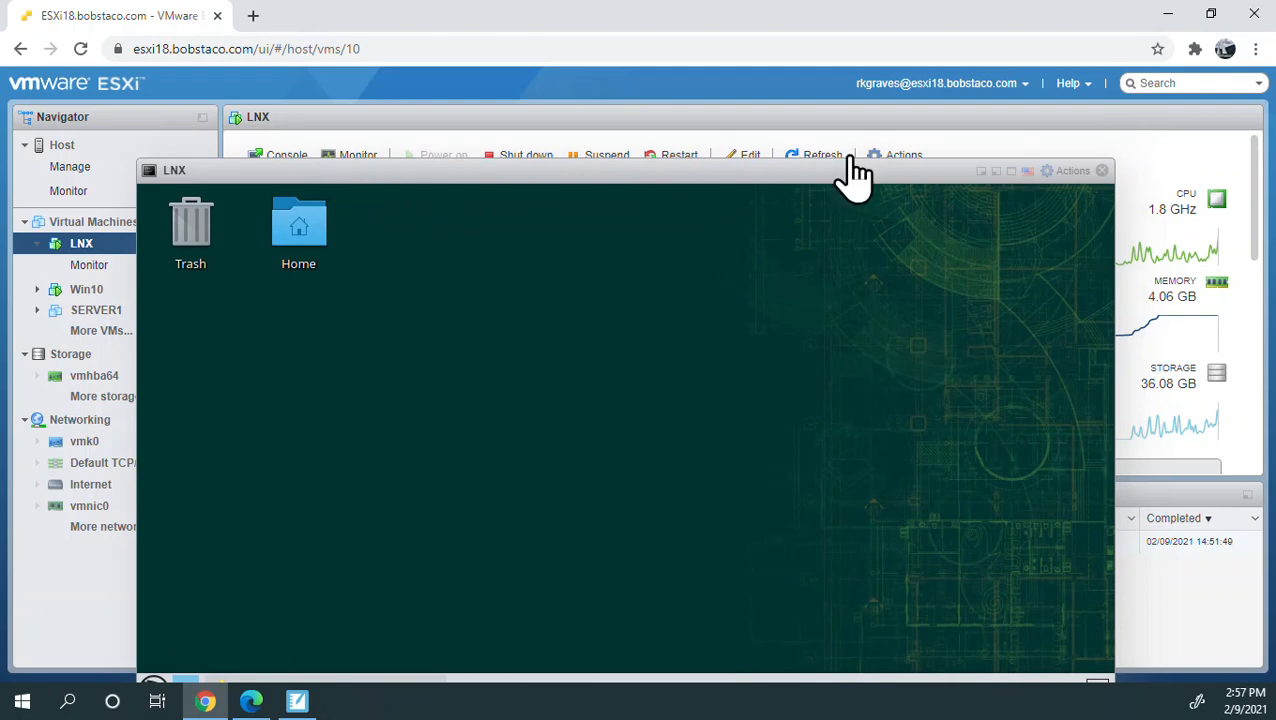
click(1101, 171)
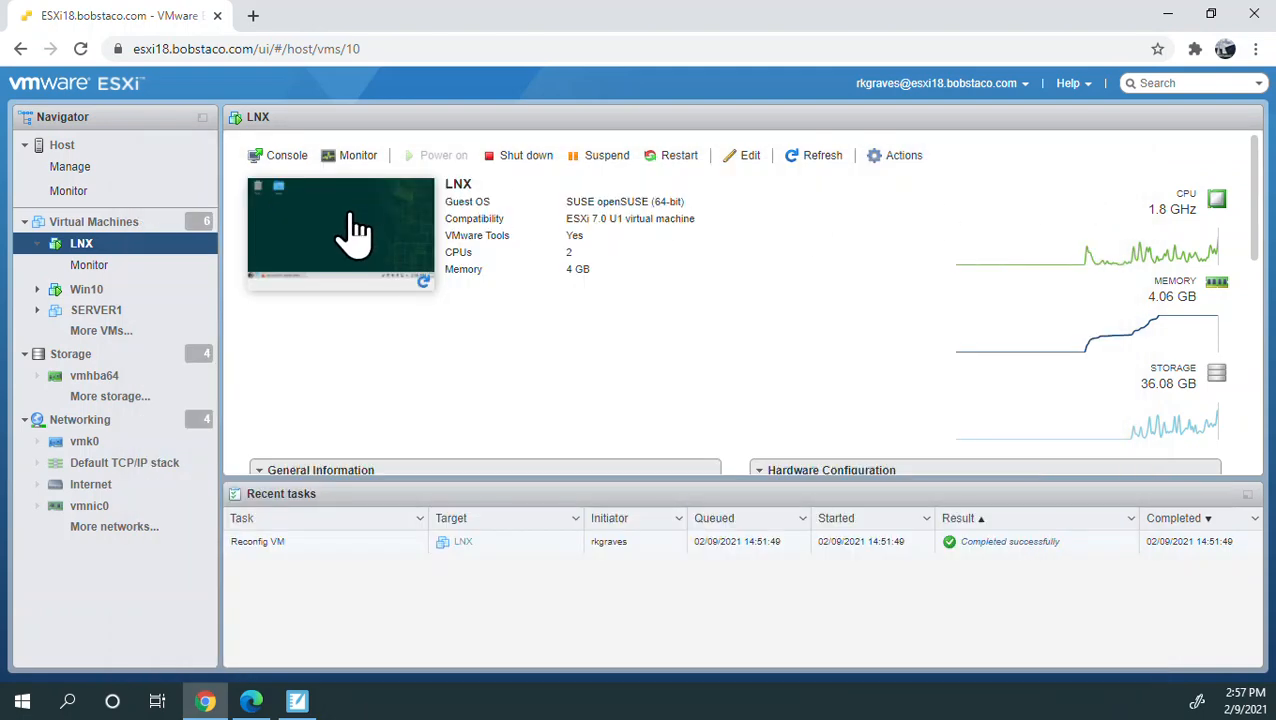
click(287, 157)
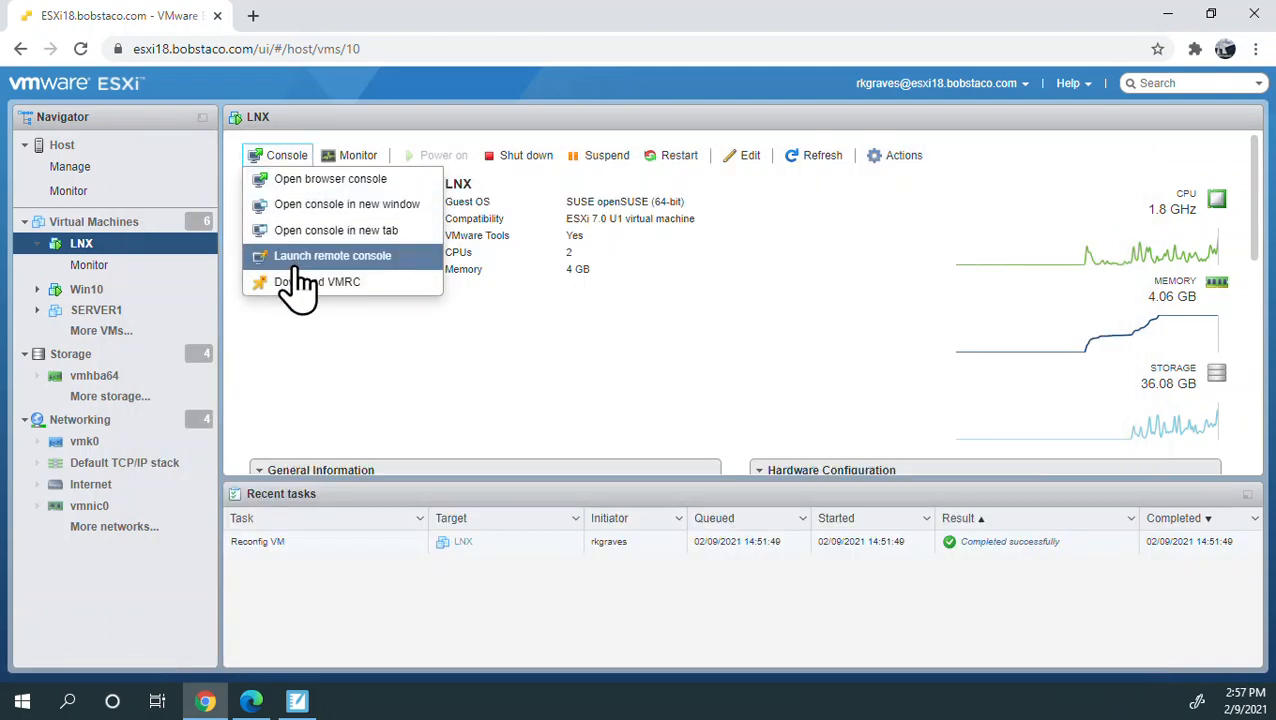
click(299, 268)
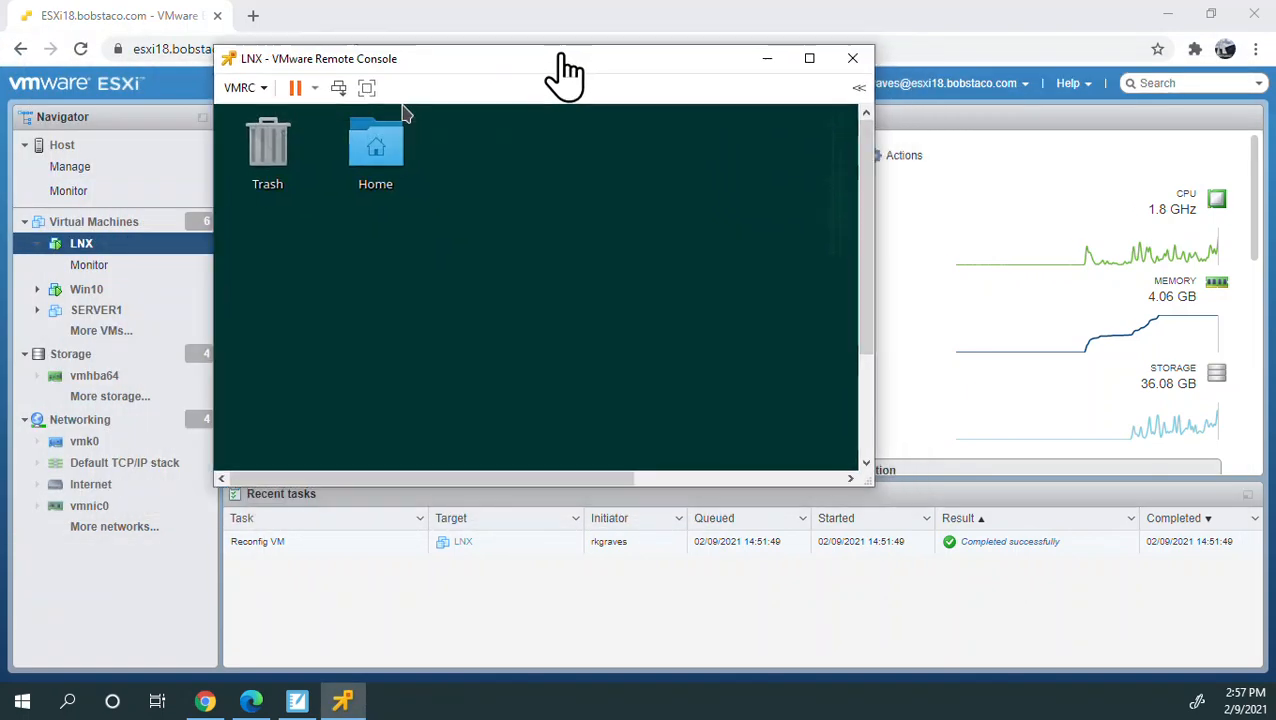
- Enlarge the LNX remote console window, minimize the browser behind it and switch the console to full screen mode
drag(561, 52, 485, 60)
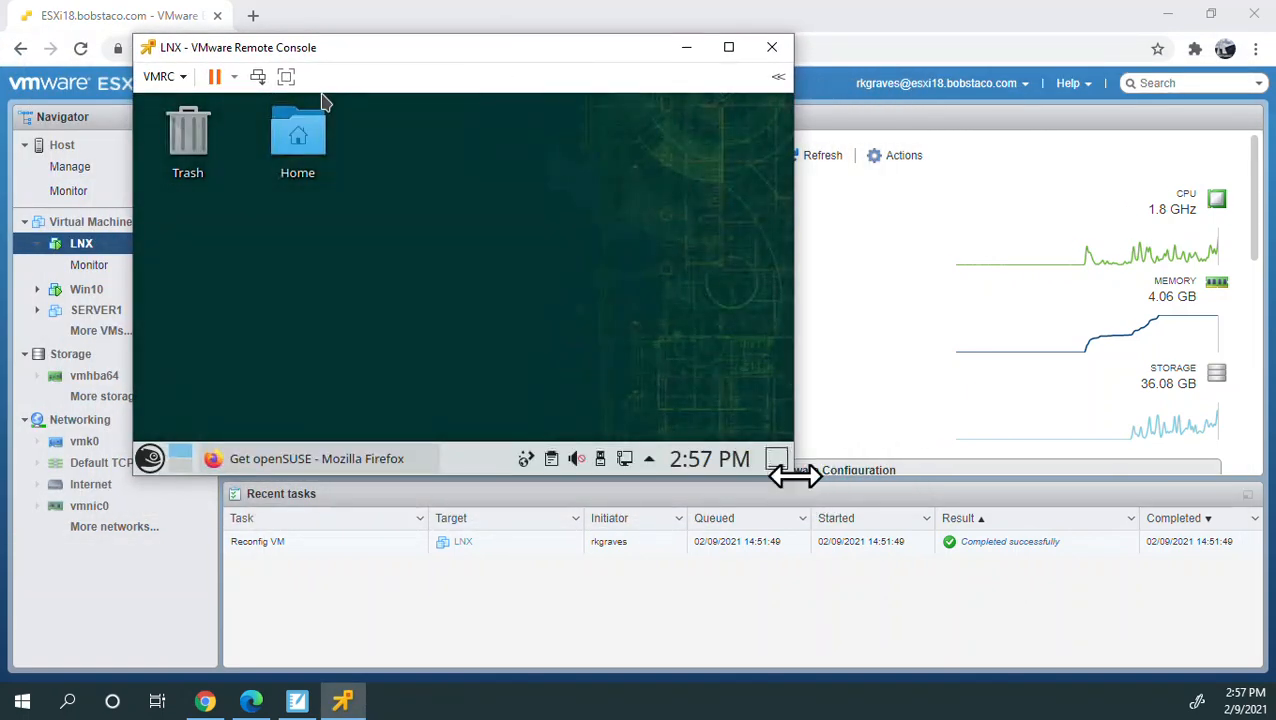
drag(794, 476, 1115, 641)
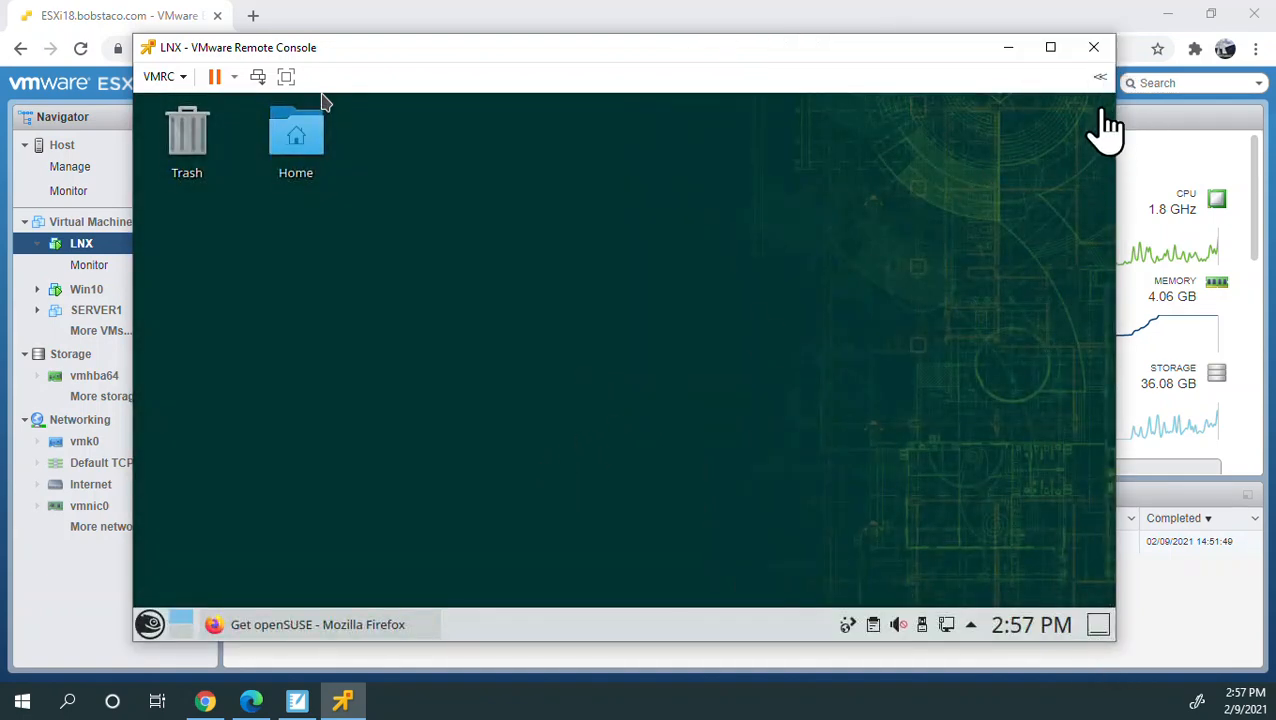
click(1174, 20)
click(1170, 16)
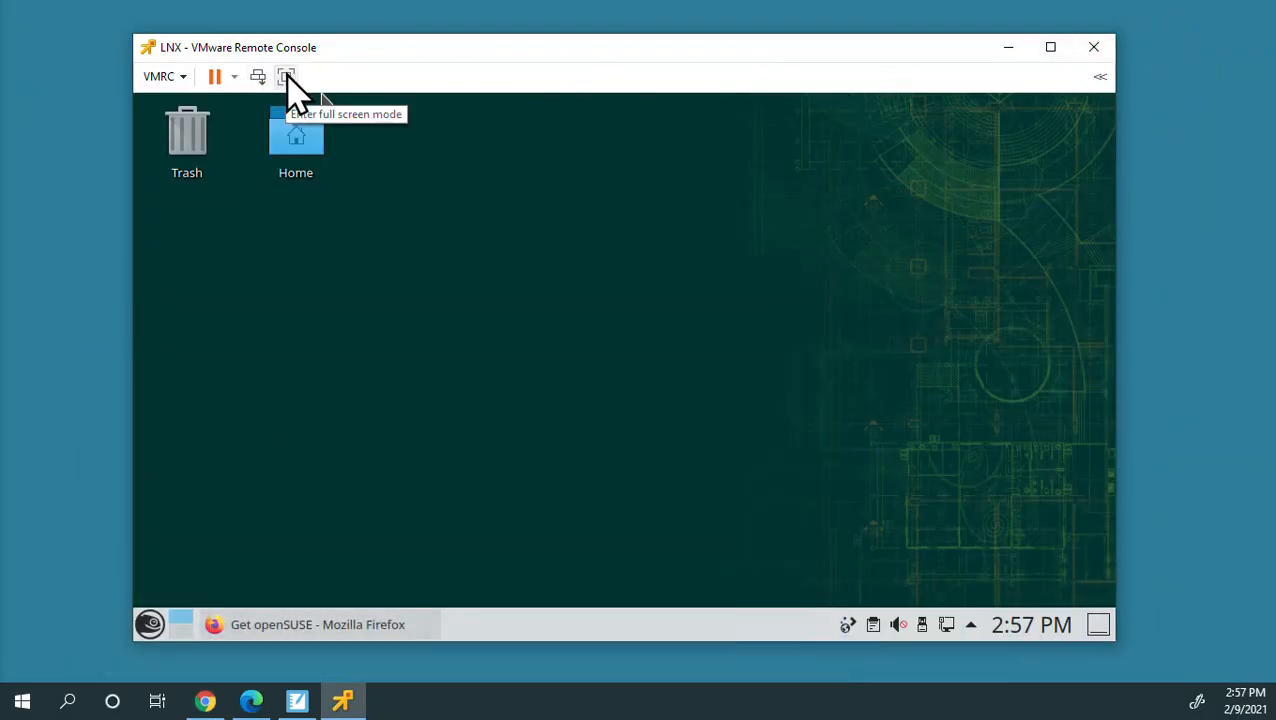
click(287, 78)
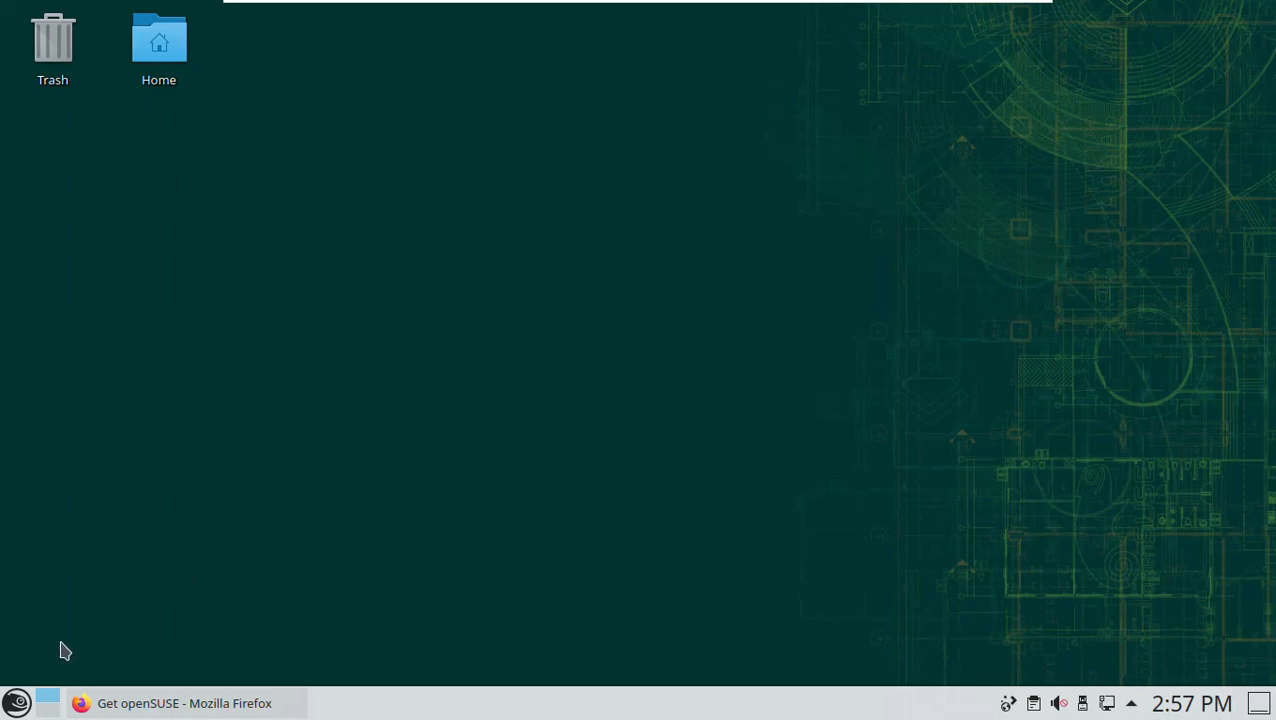
- Search the application launcher for "yast" and add YaST to the favorites
click(16, 705)
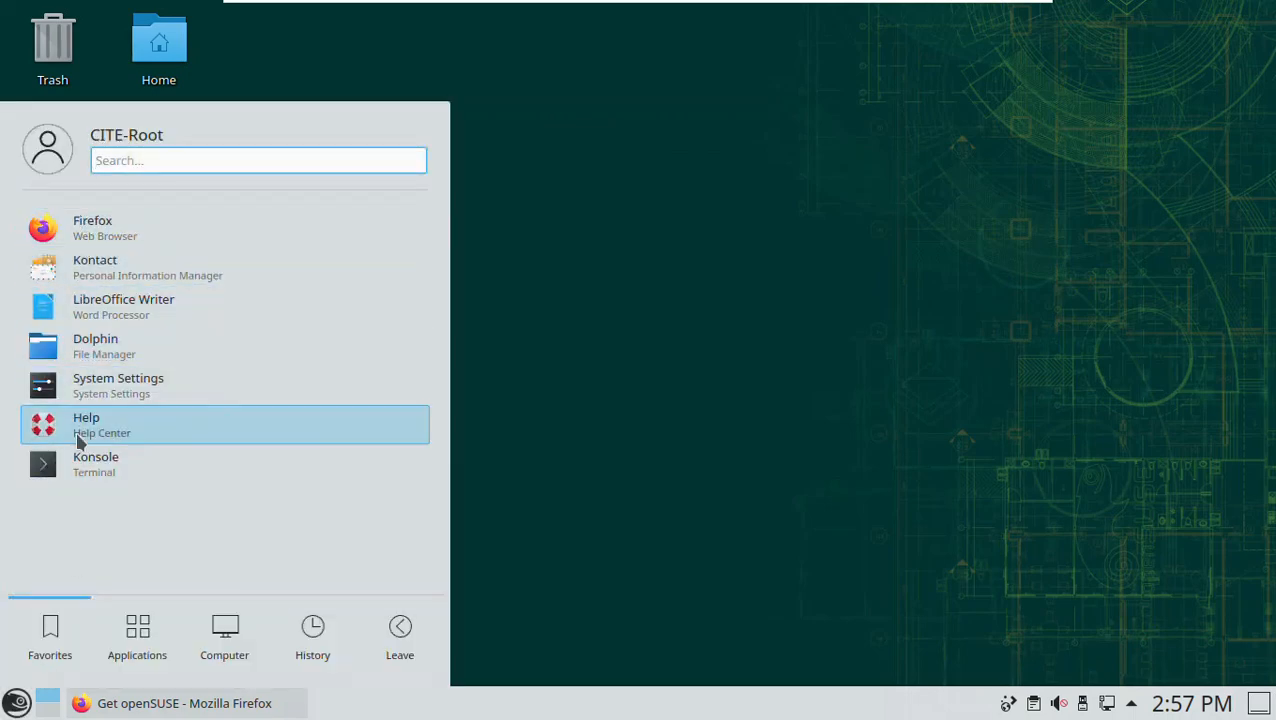
click(137, 638)
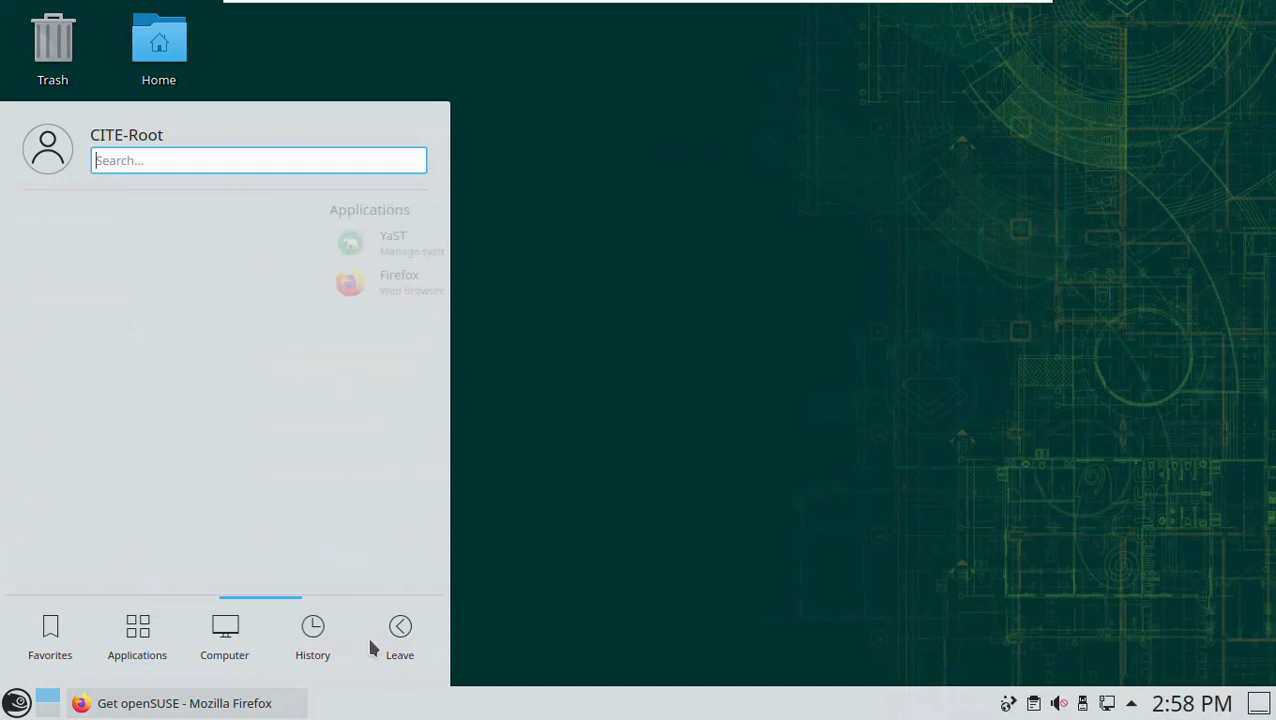
mouse_move(400, 637)
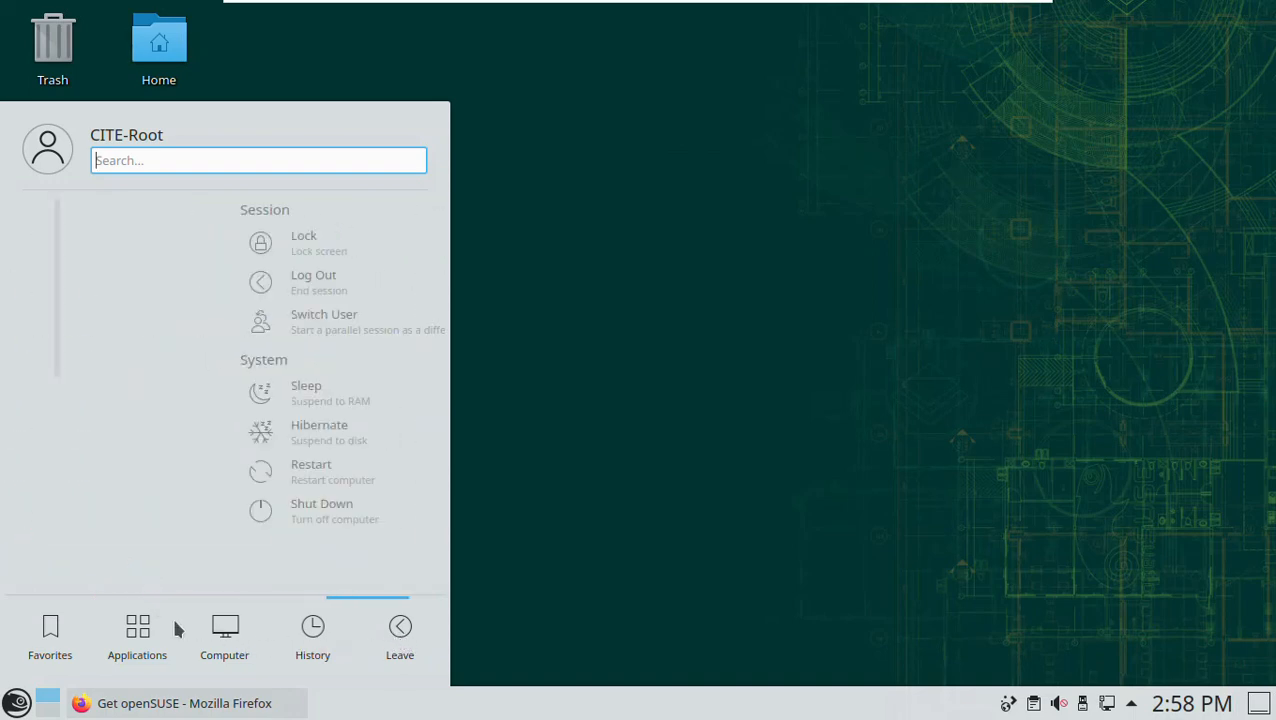
mouse_move(58, 628)
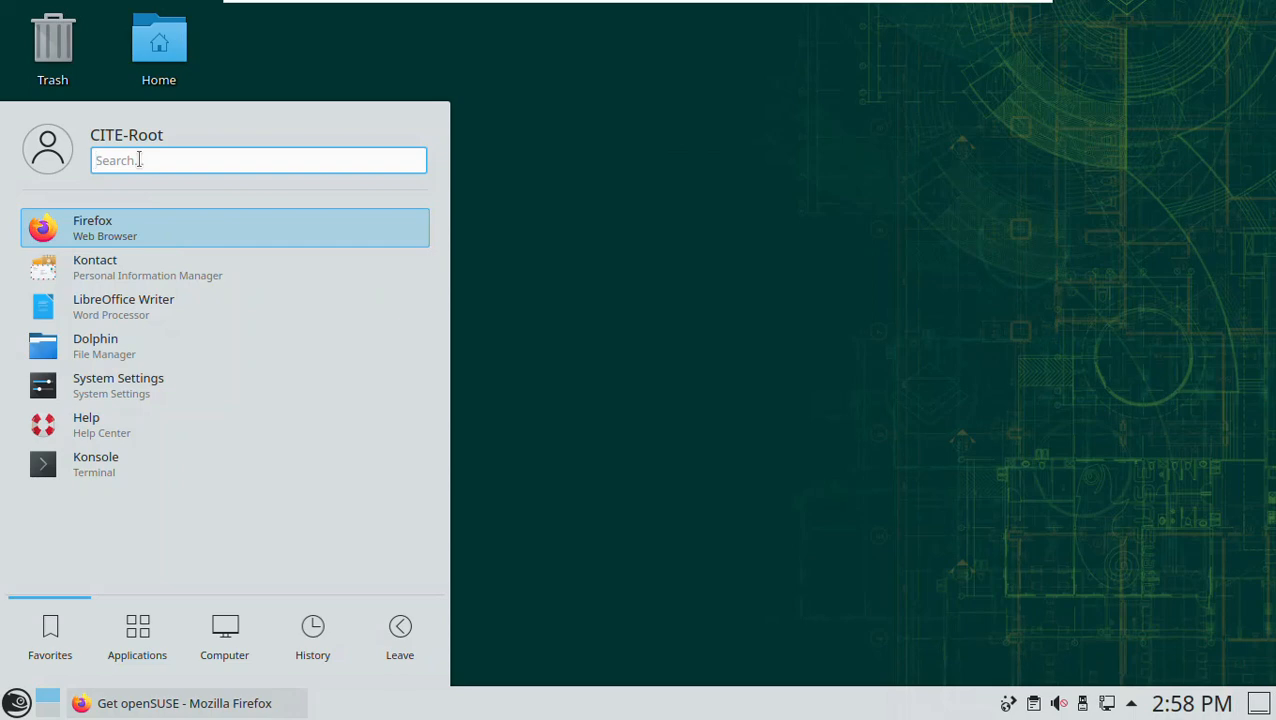
text(yast)
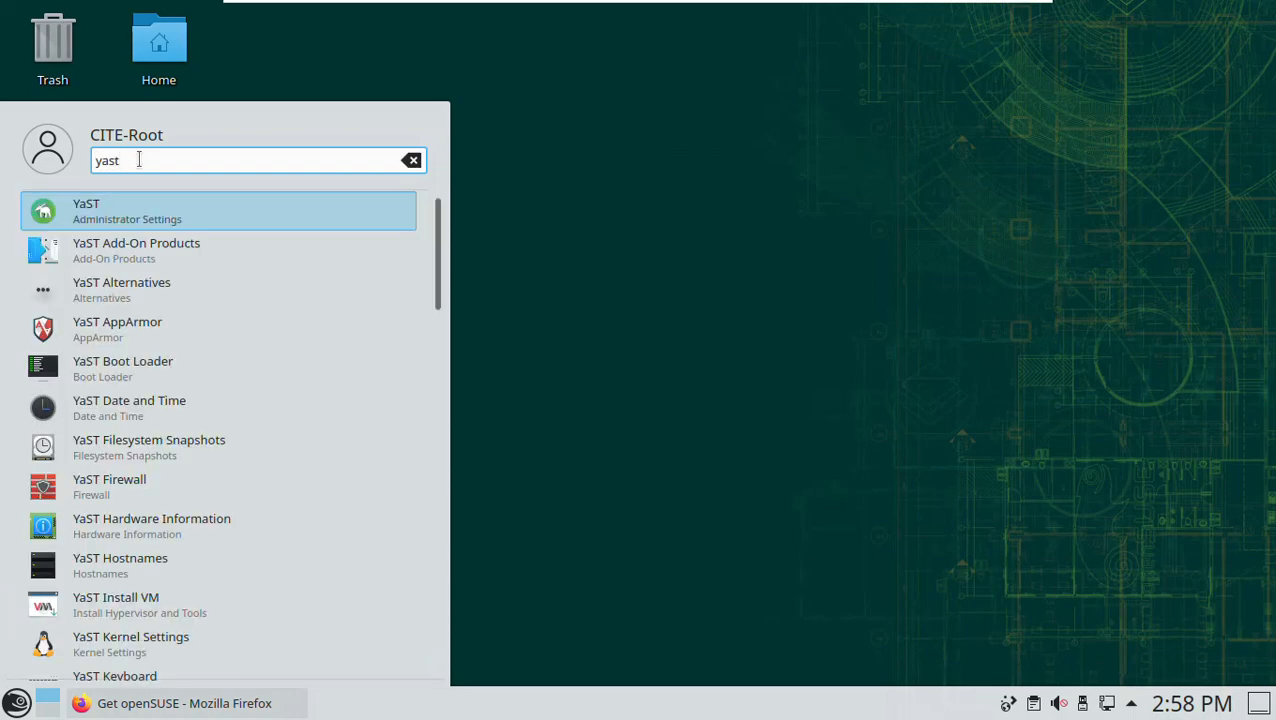
right_click(75, 216)
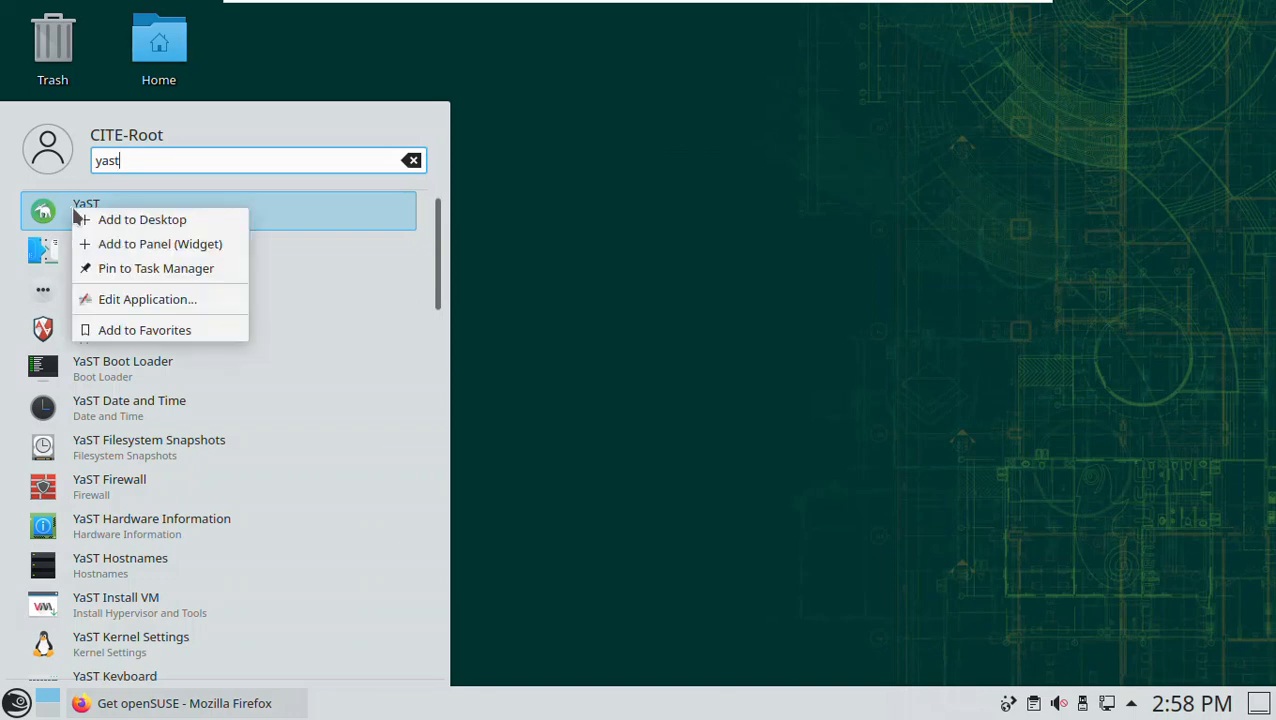
click(128, 338)
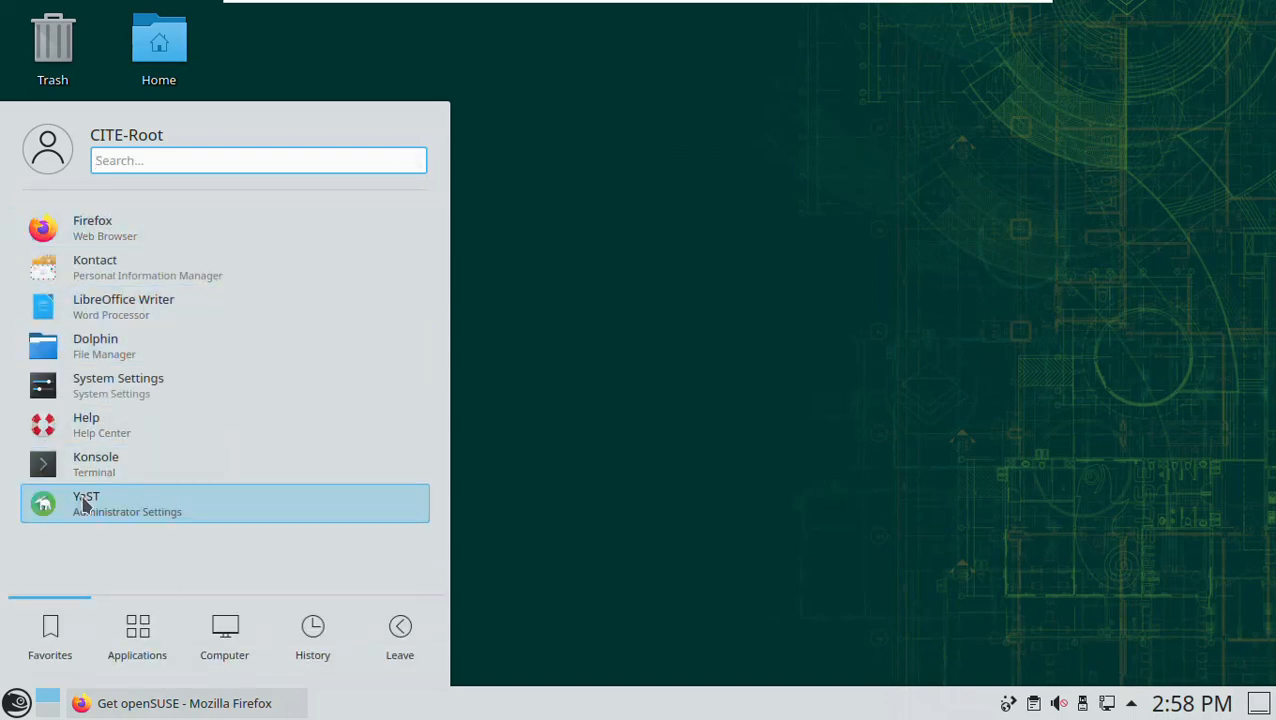
- Start YaST from the favorites with root privileges, entering the root password, and maximize the YaST Control Center
click(85, 503)
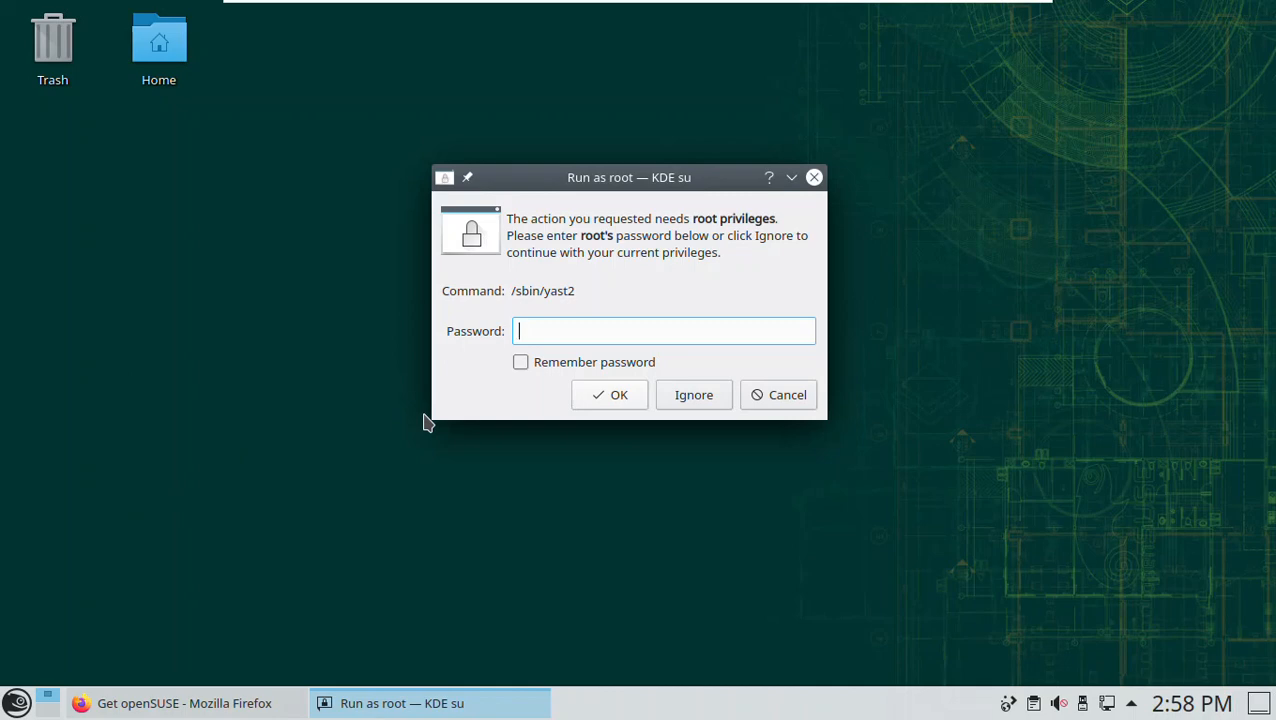
text(••••••••••)
click(520, 362)
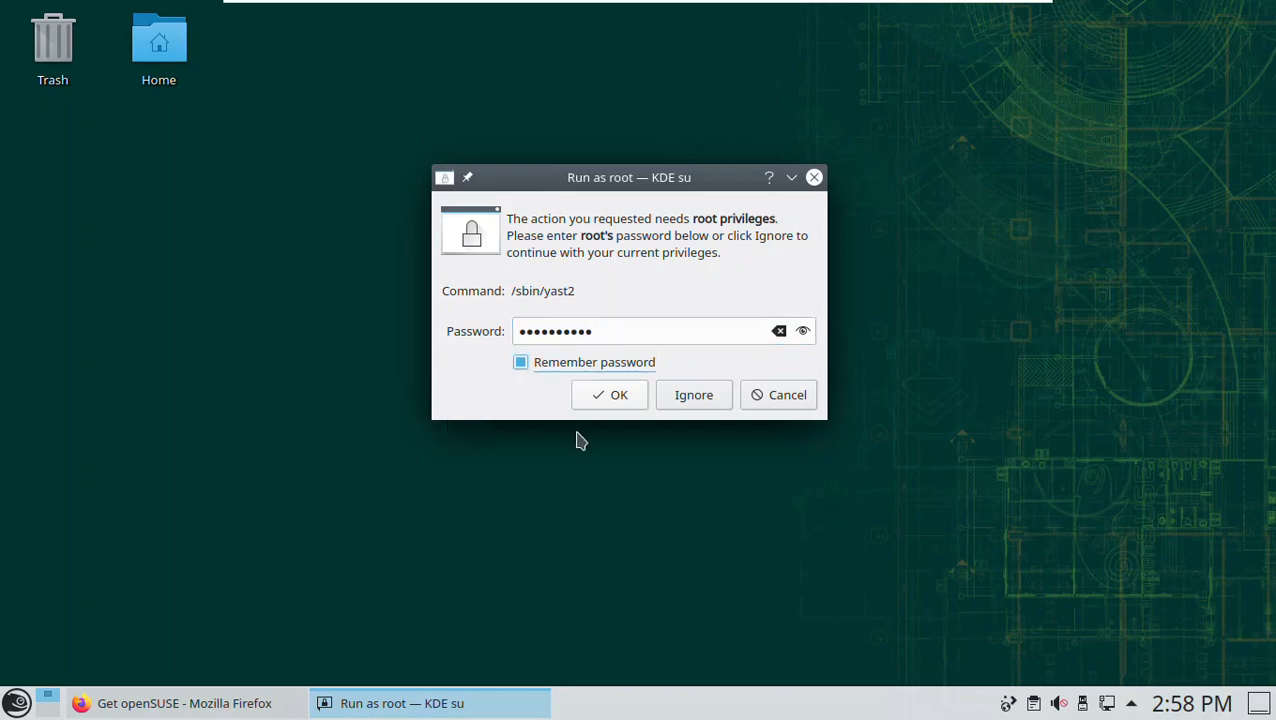
click(521, 362)
click(615, 396)
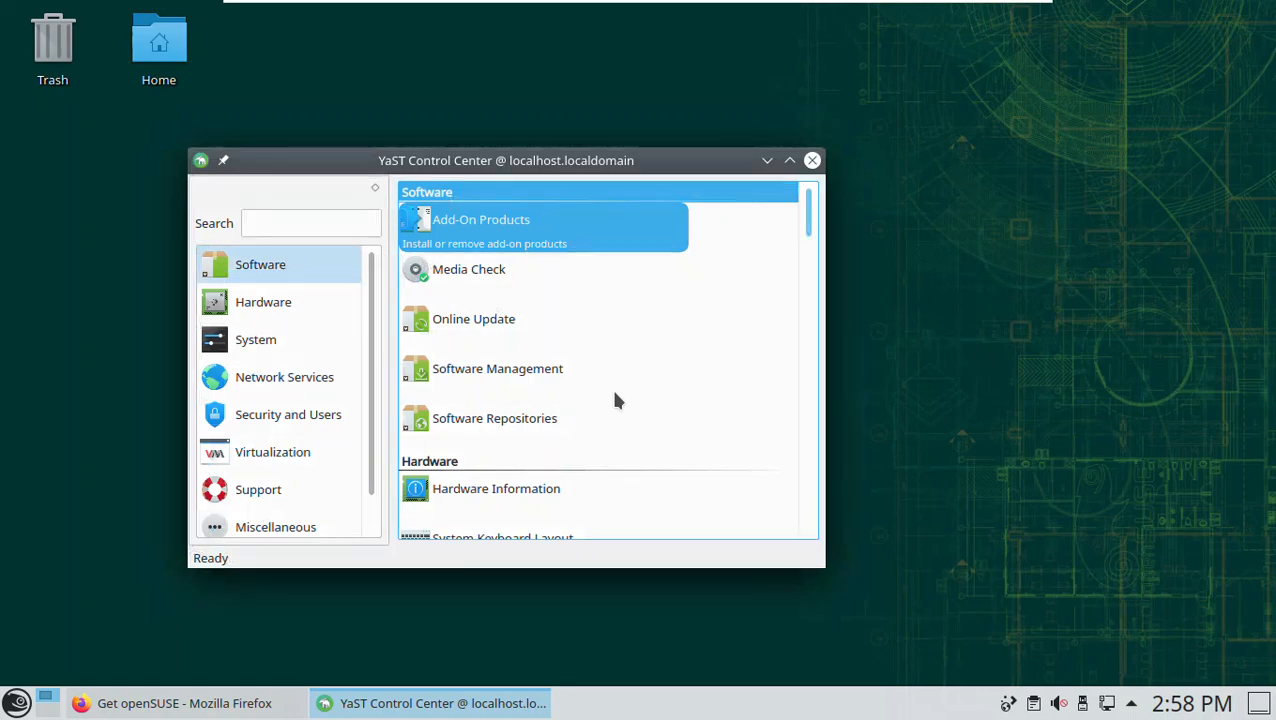
click(789, 160)
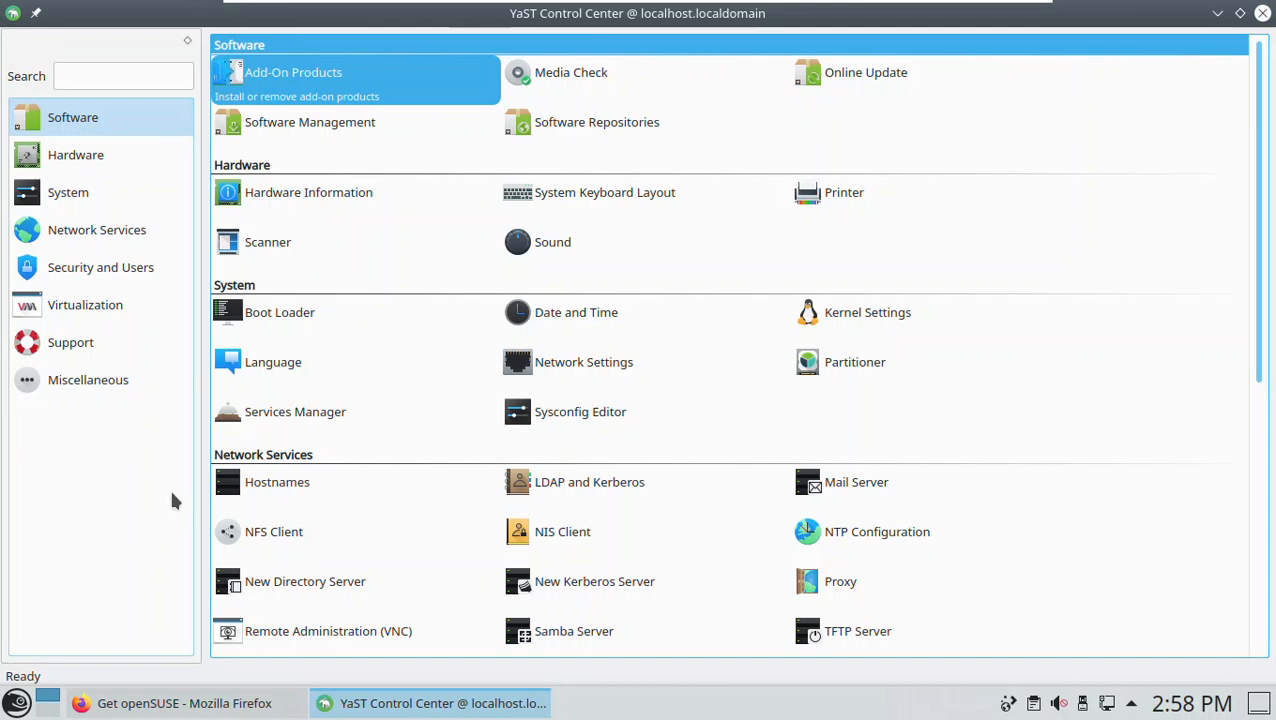
click(313, 123)
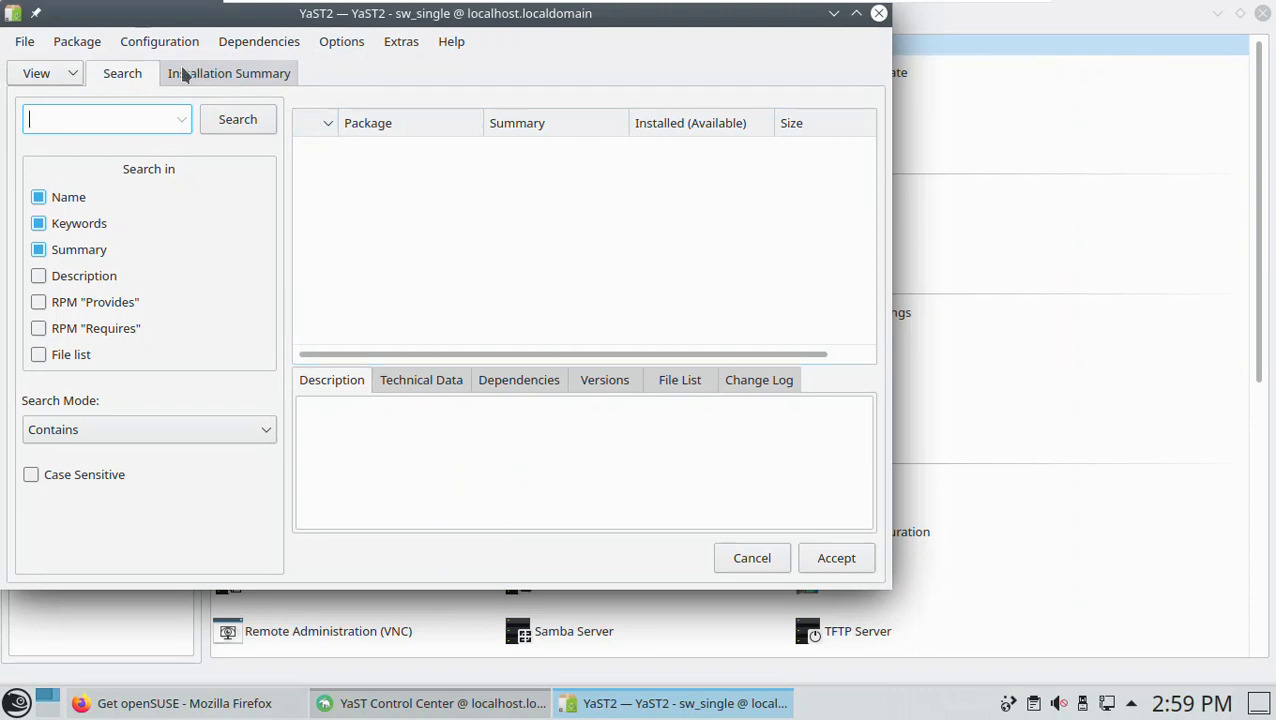
drag(197, 22, 270, 57)
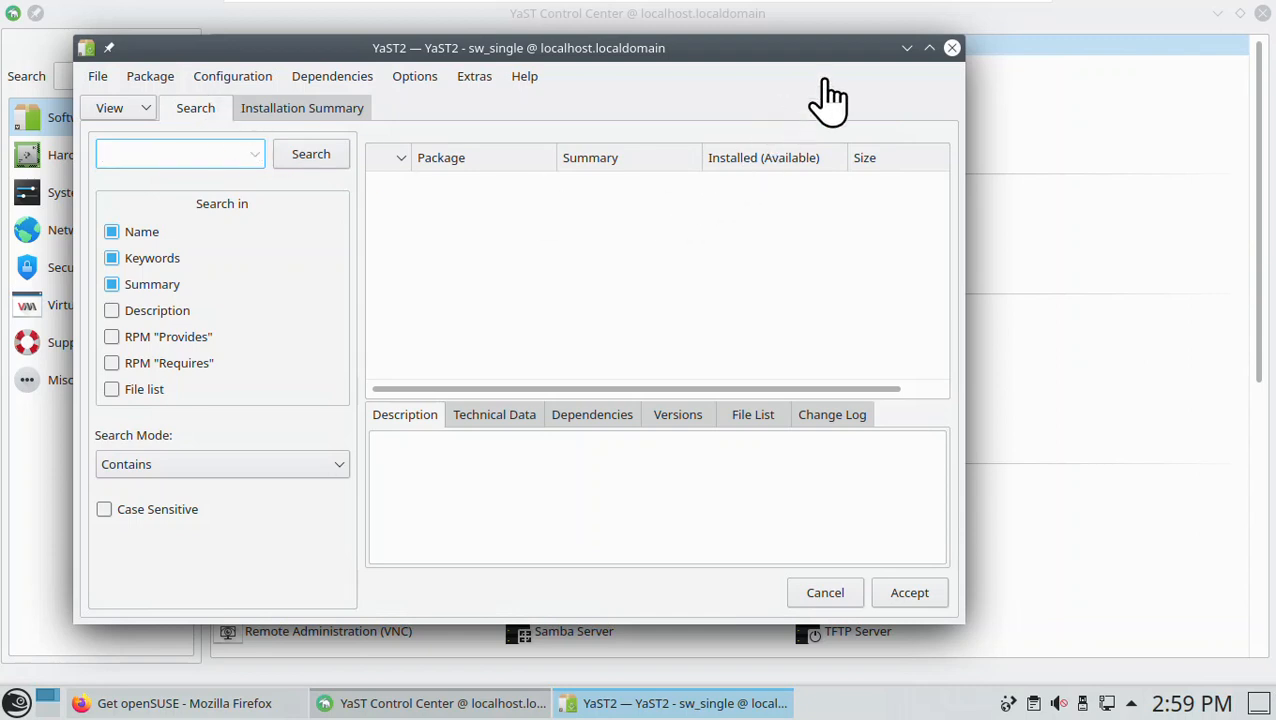
click(952, 48)
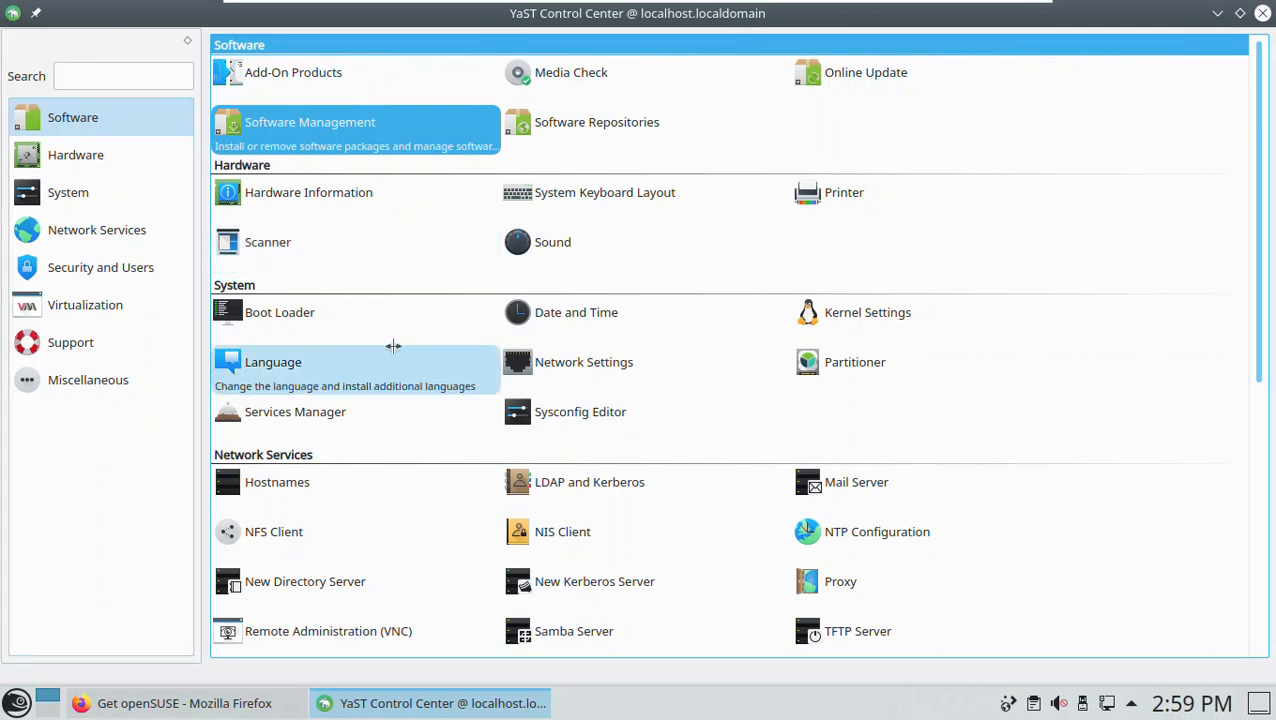
scroll(441, 364, down, 6)
scroll(528, 392, up, 6)
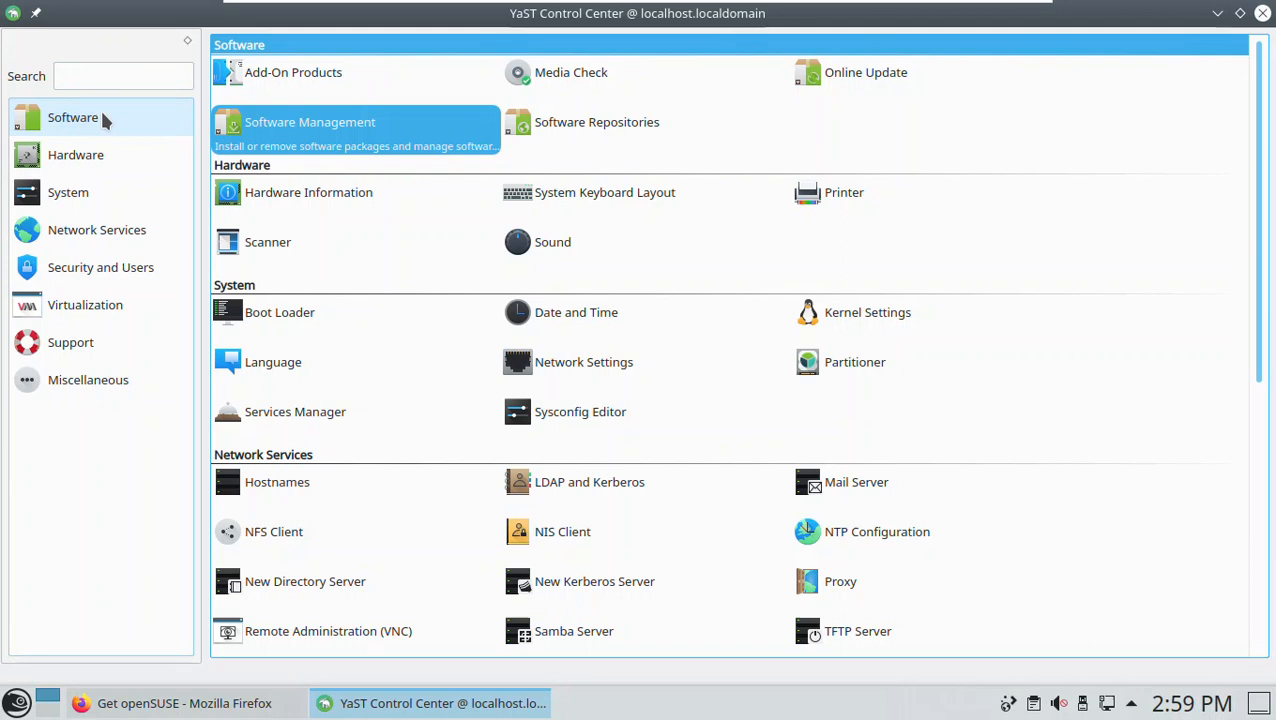
- Search for "open-vm" packages in YaST Software Management, widen the window to review them, and close both YaST windows
click(305, 122)
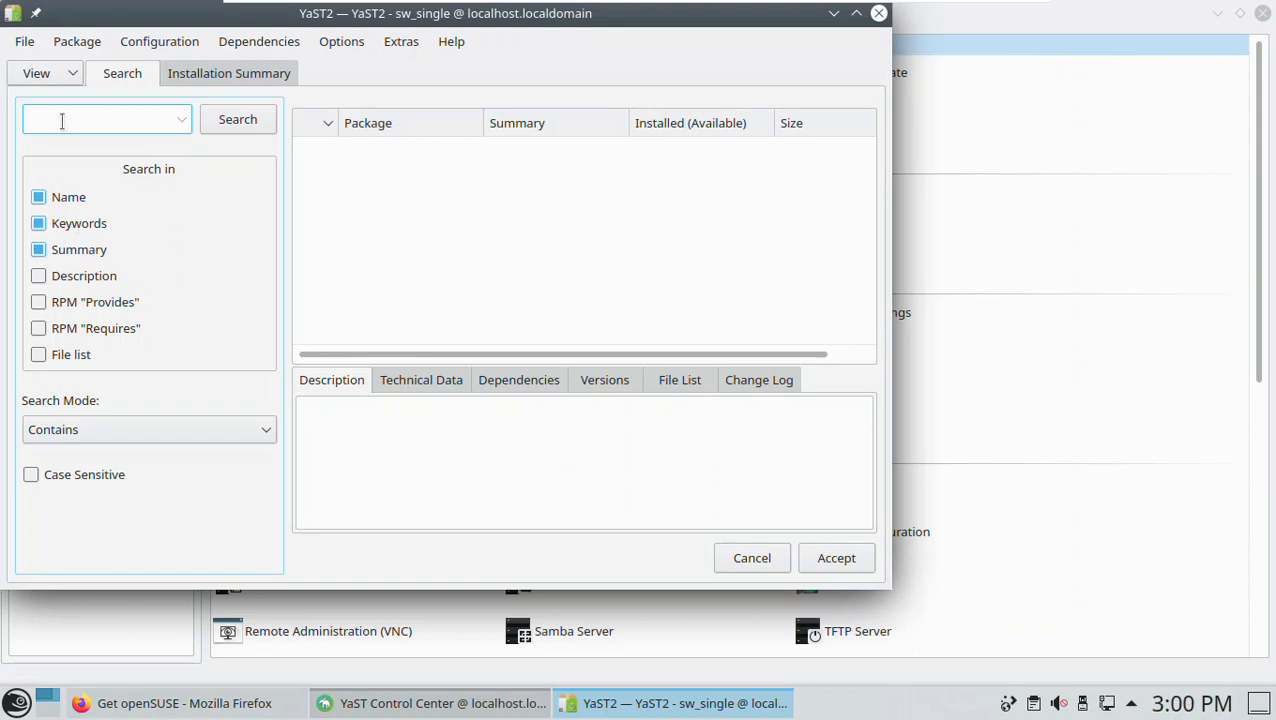
text(open-vm)
click(240, 122)
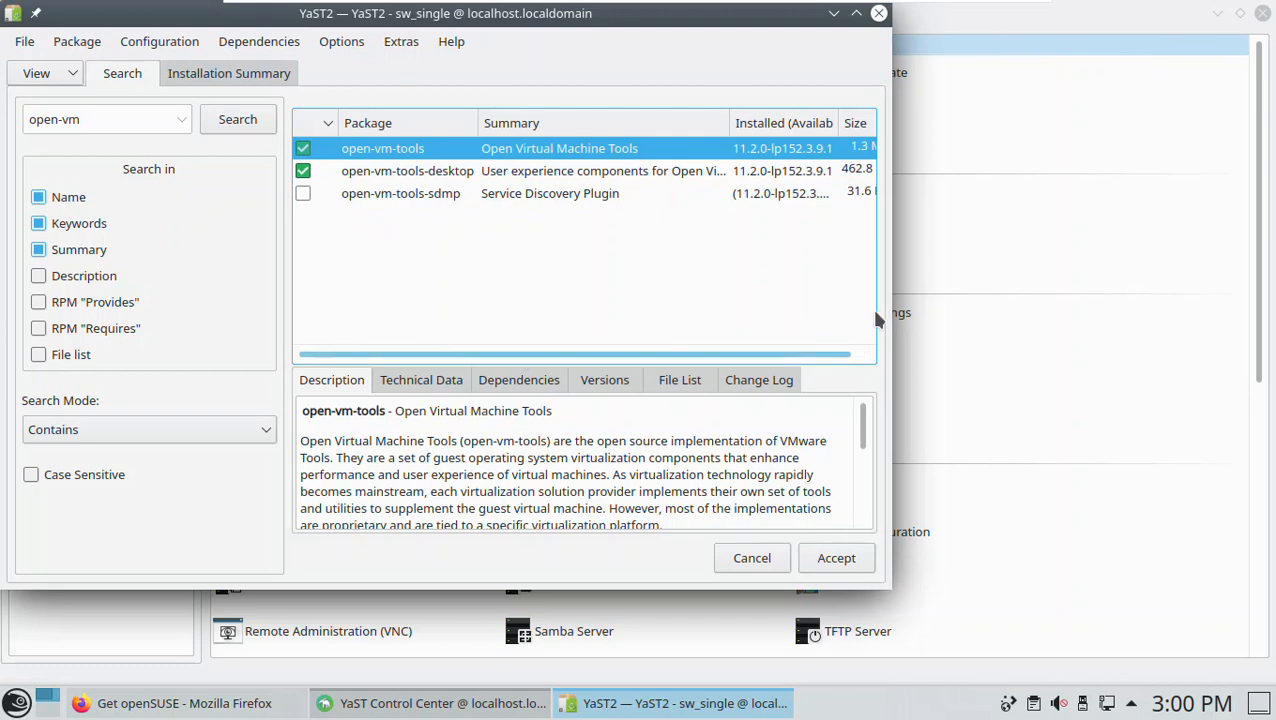
drag(1089, 306, 1187, 310)
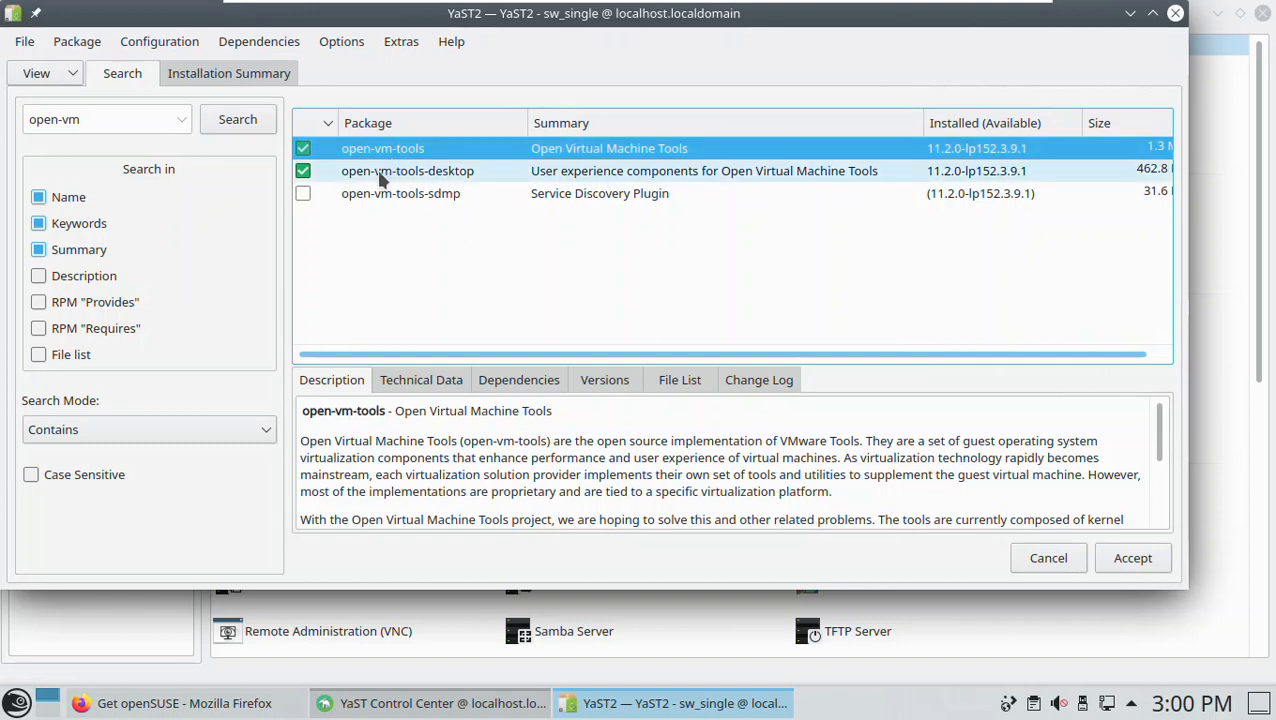
triple_click(90, 124)
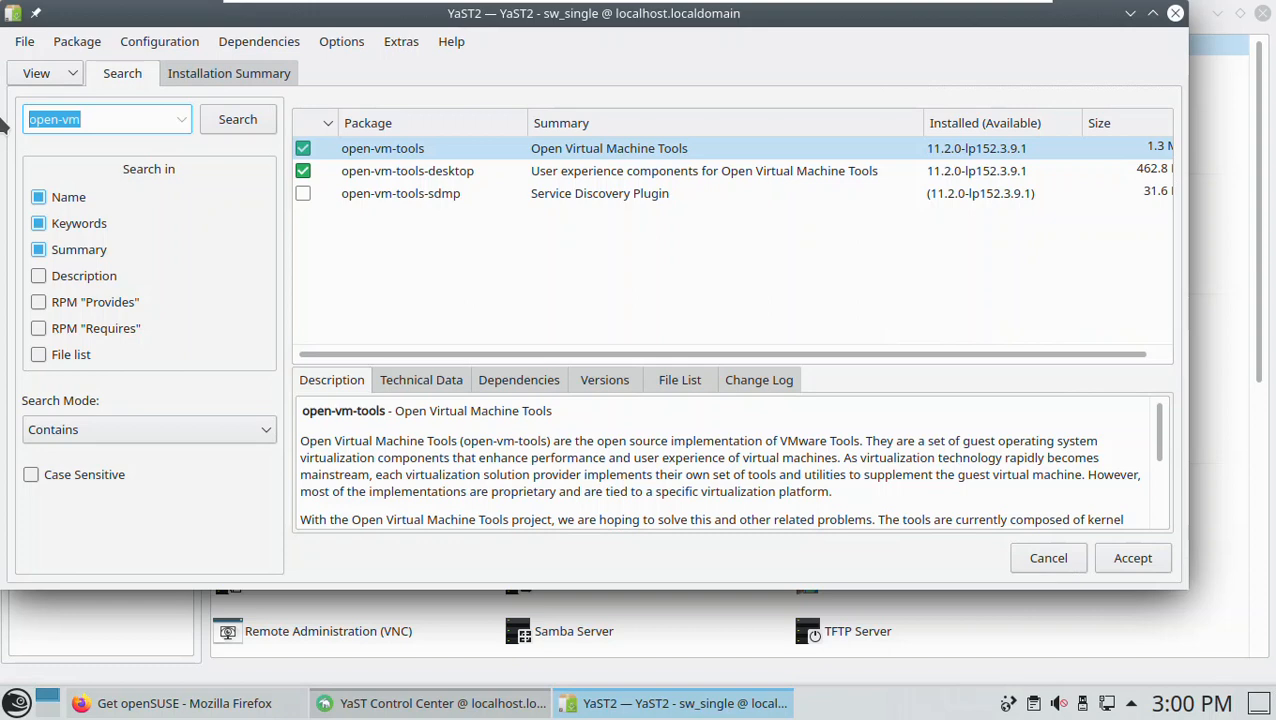
click(1176, 14)
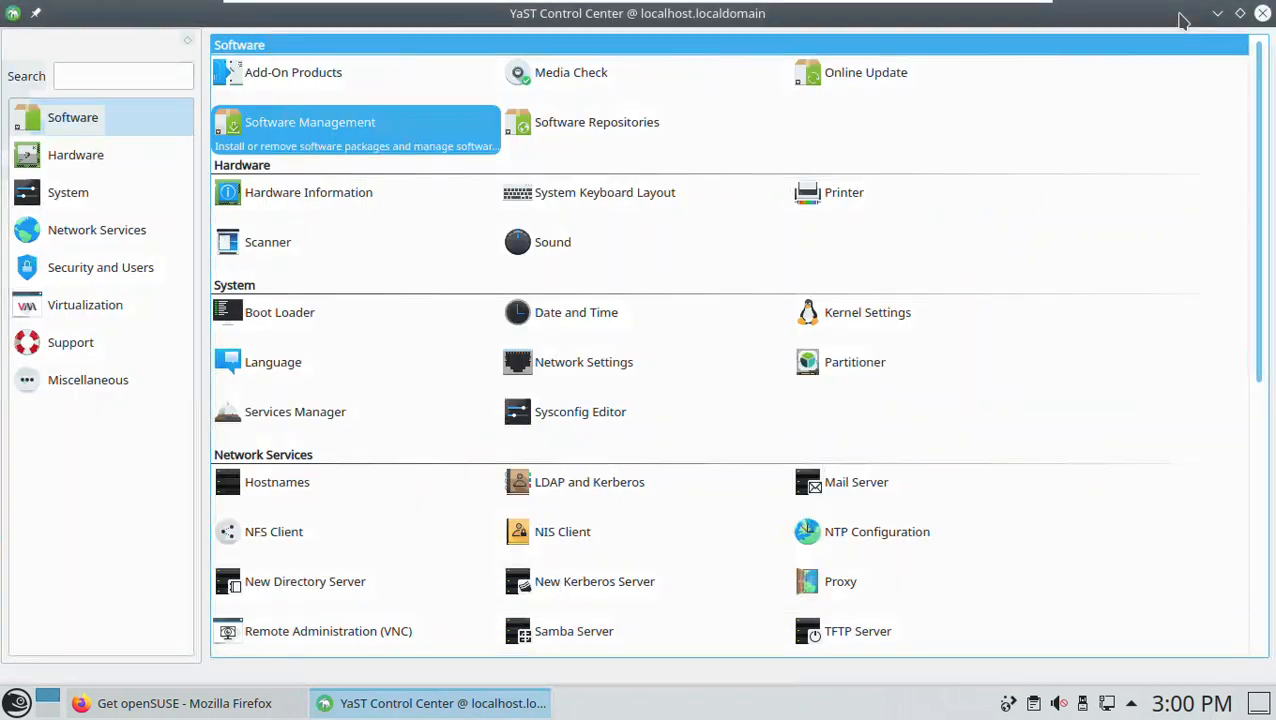
click(1262, 14)
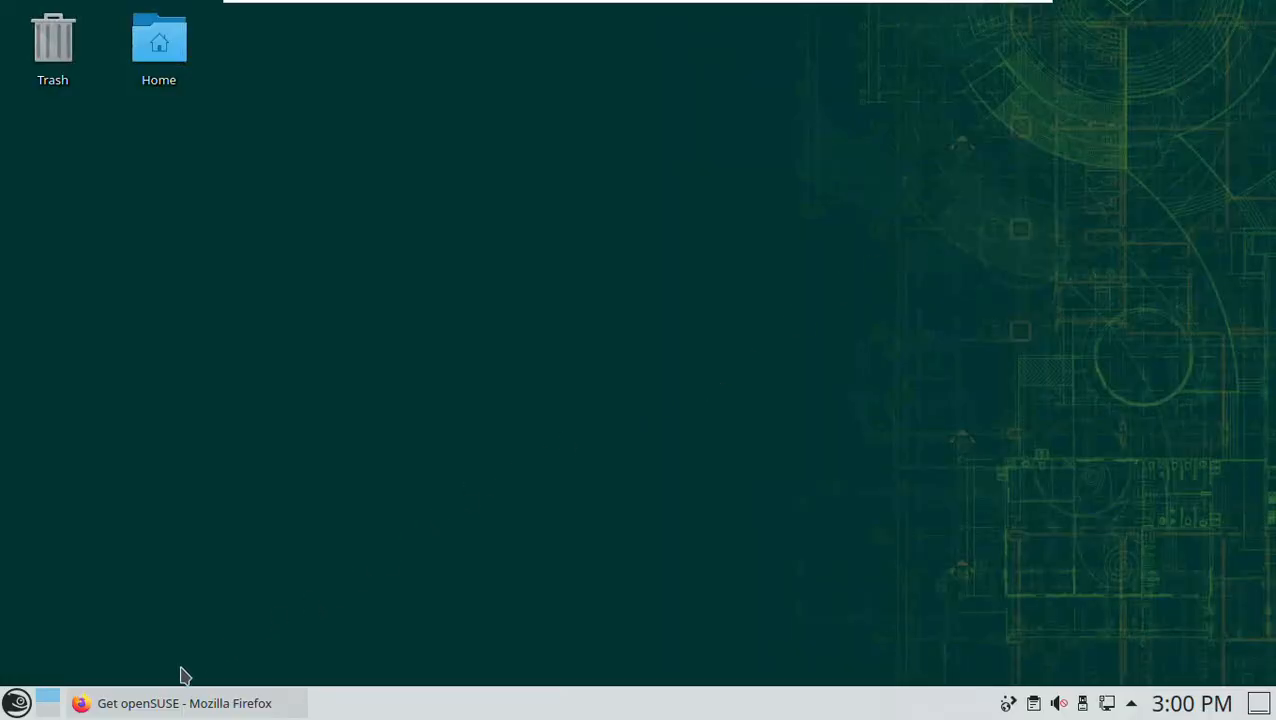
- Switch to Firefox and search the openSUSE software site for "open-vm" packages for the openSUSE Leap 15.2 distribution
click(166, 705)
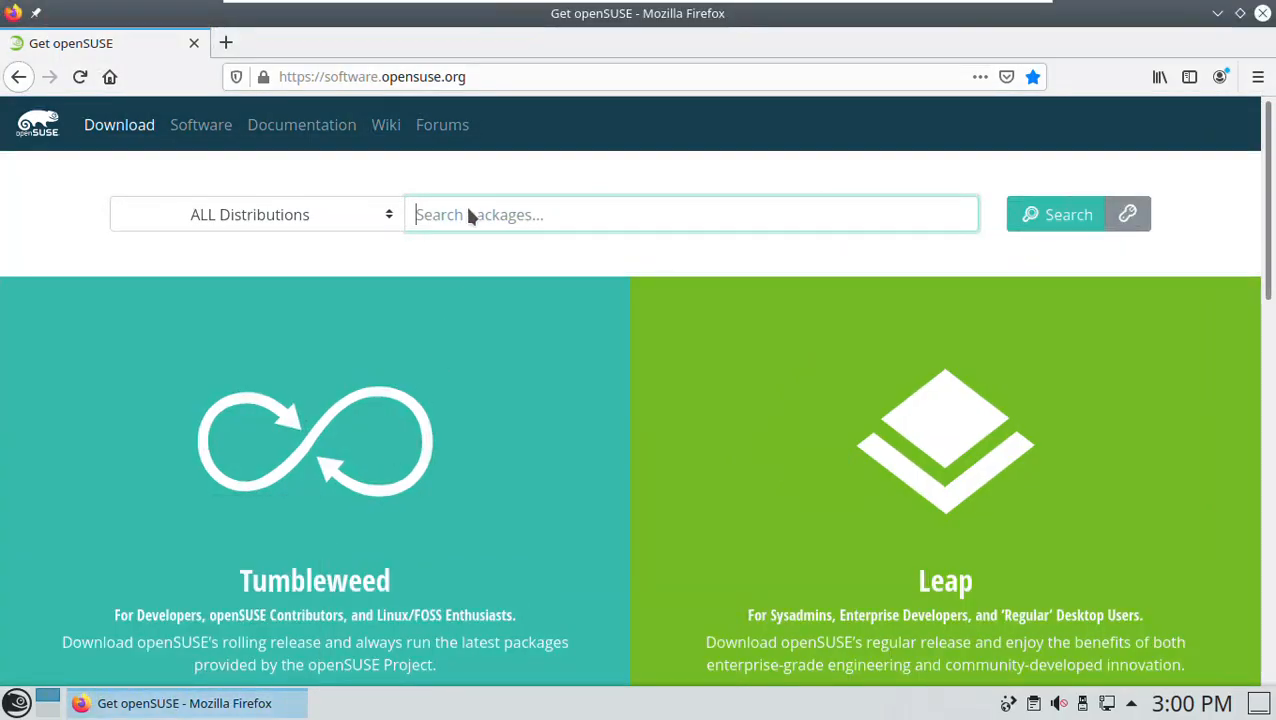
click(487, 80)
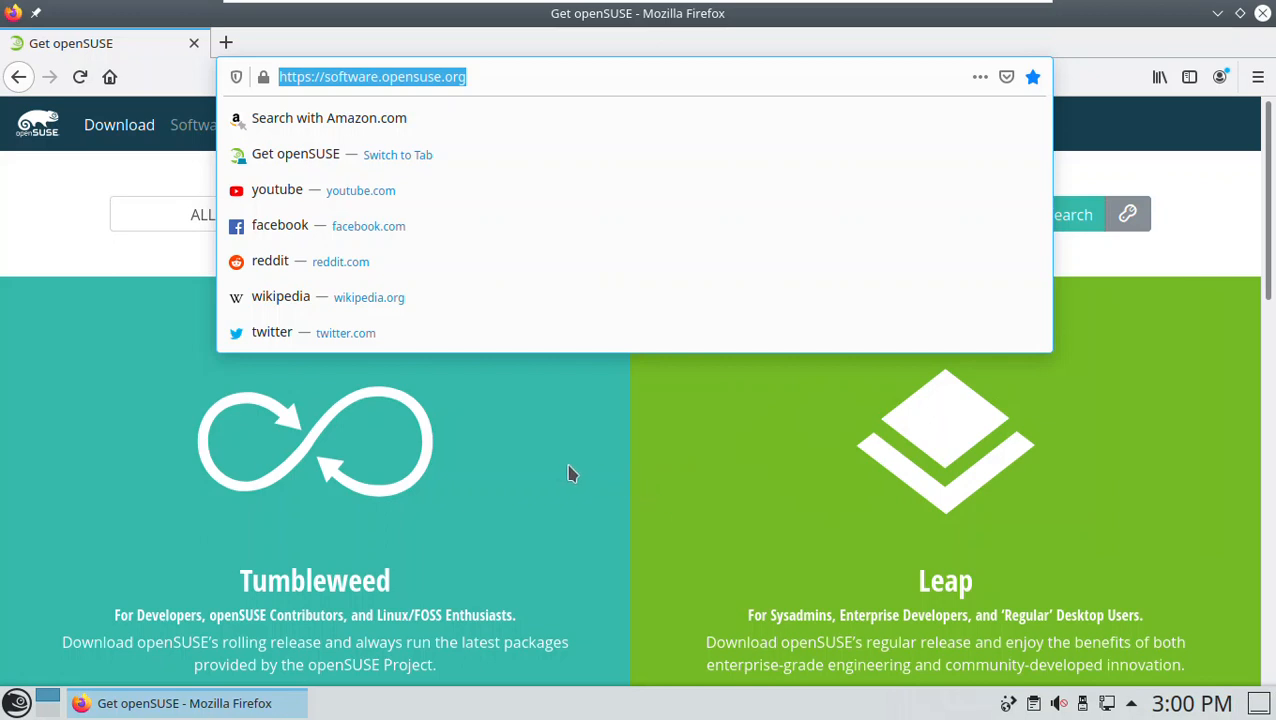
click(549, 470)
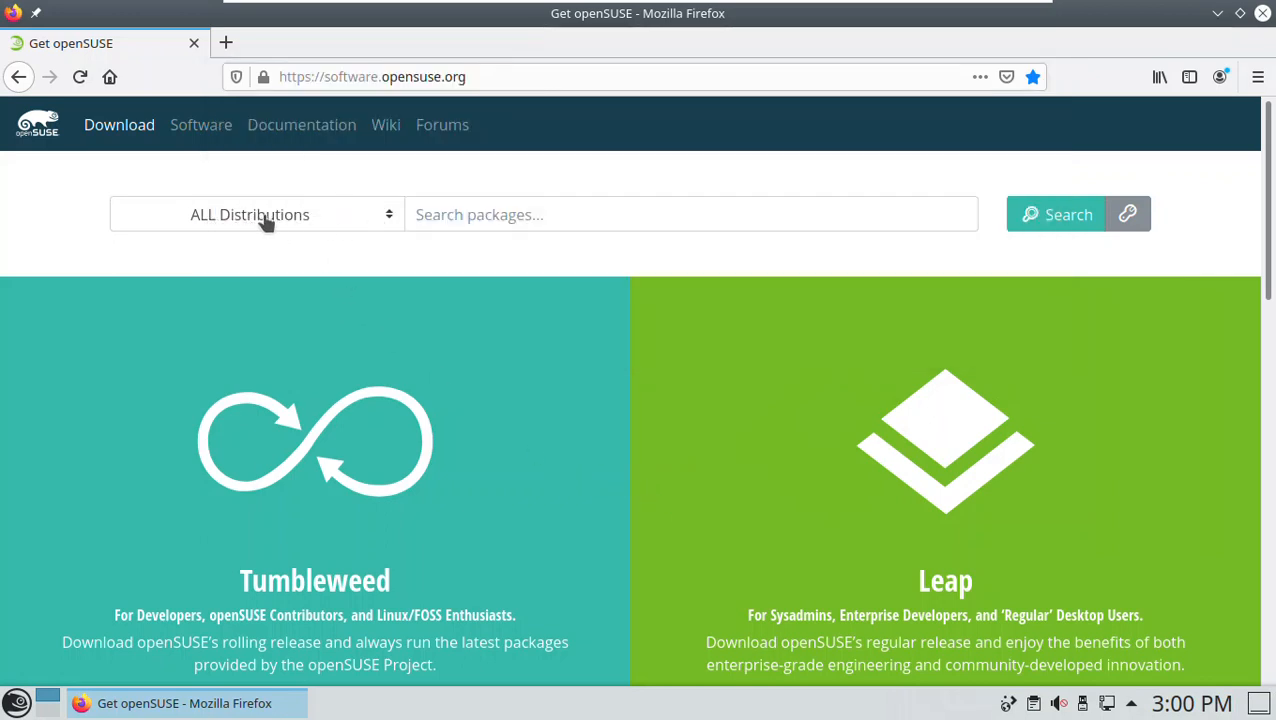
click(391, 218)
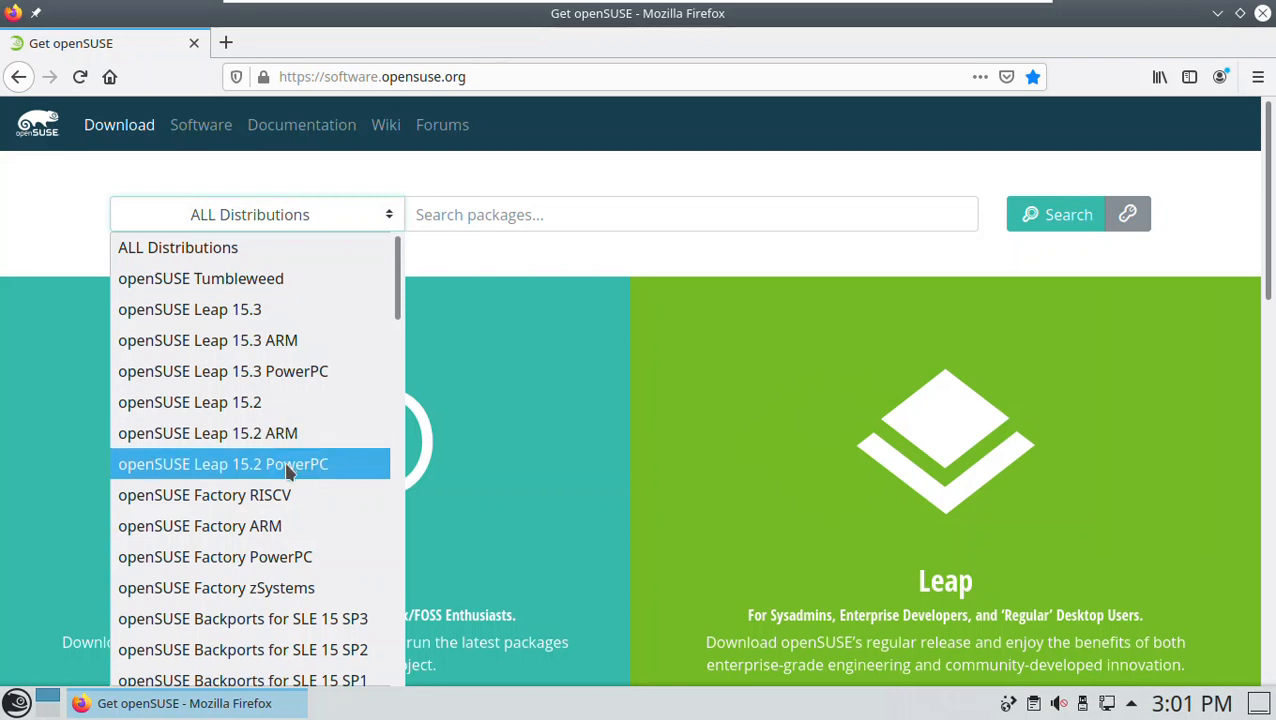
click(231, 410)
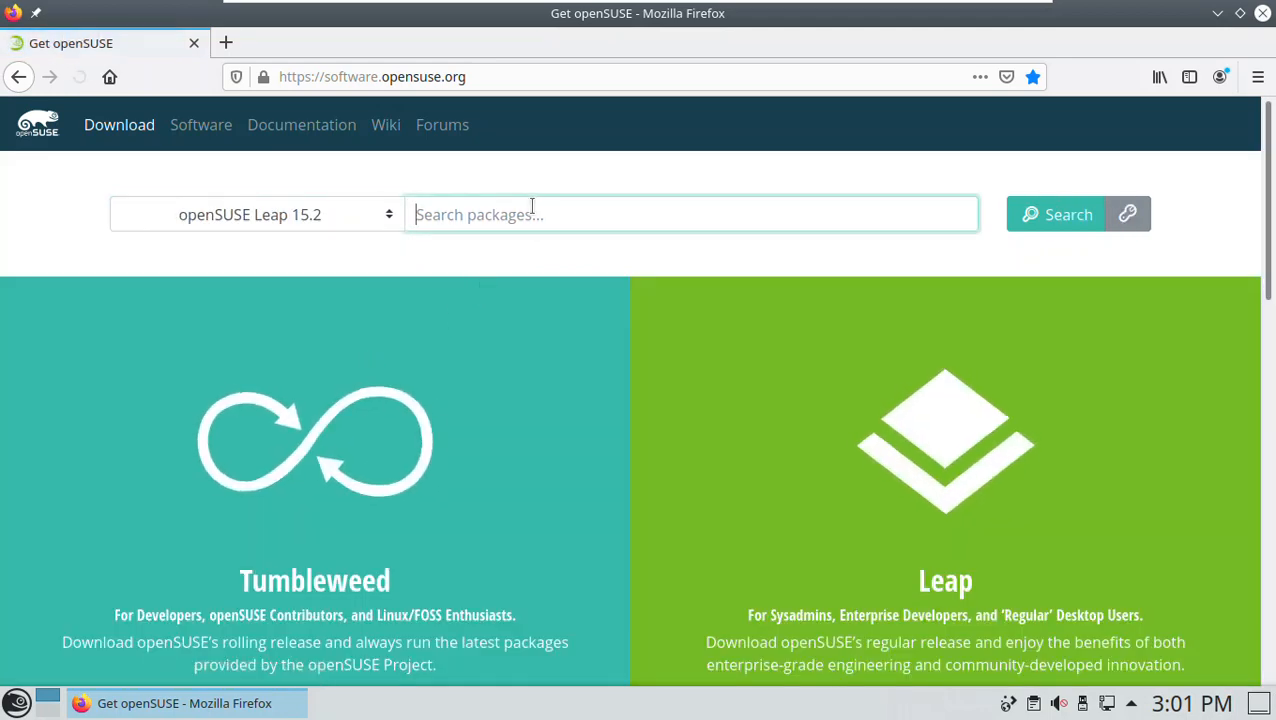
text(open)
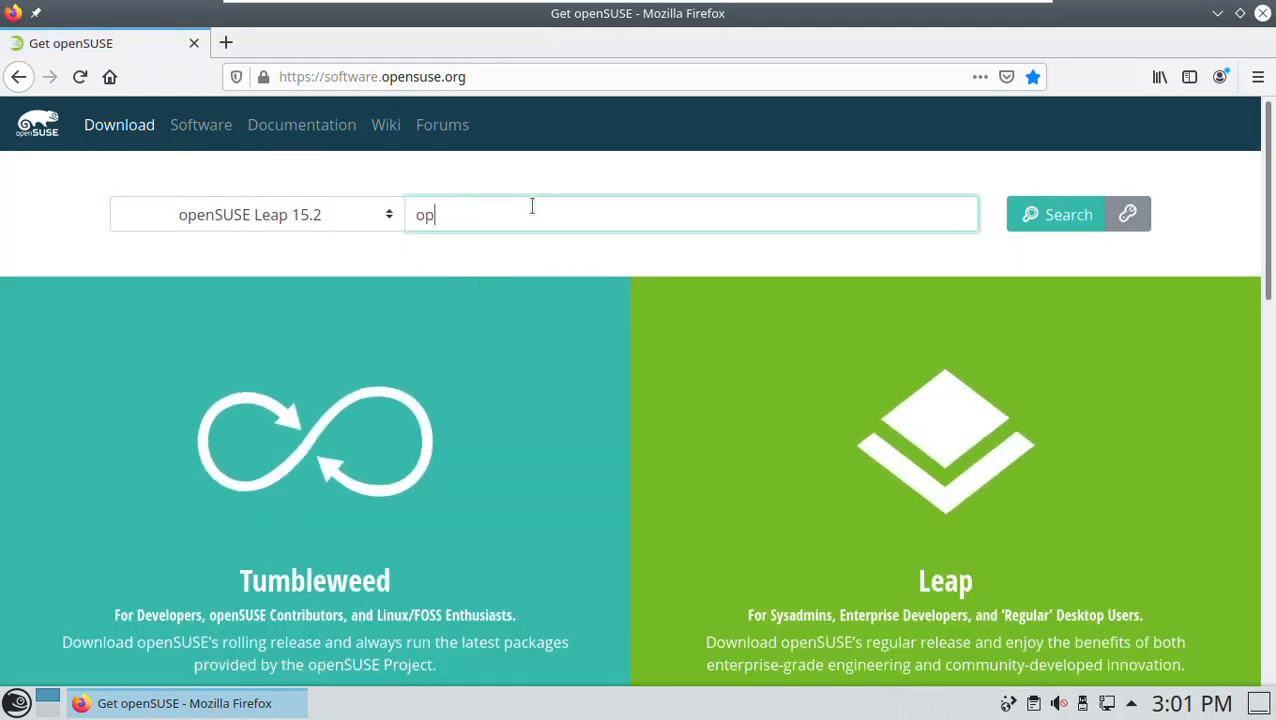
text(-vm)
click(1062, 220)
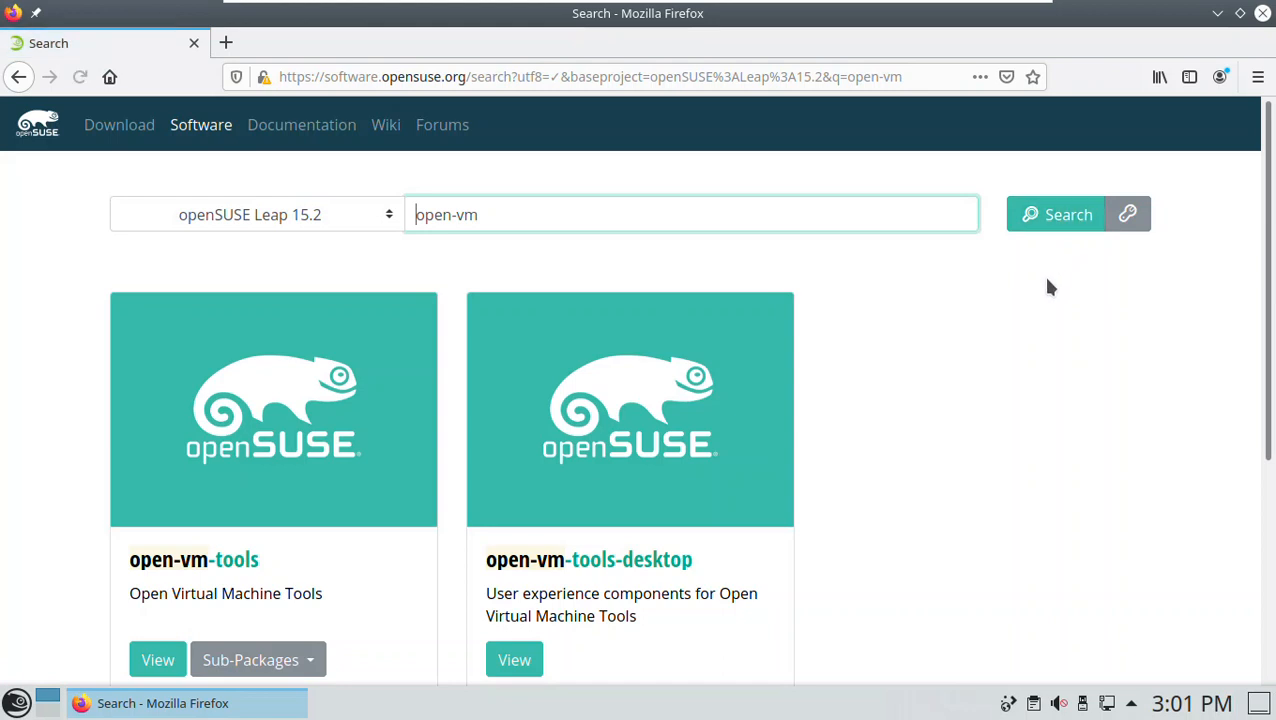
- Open the open-vm-tools package page from the results and review its description, version and install options
scroll(1012, 385, down, 2)
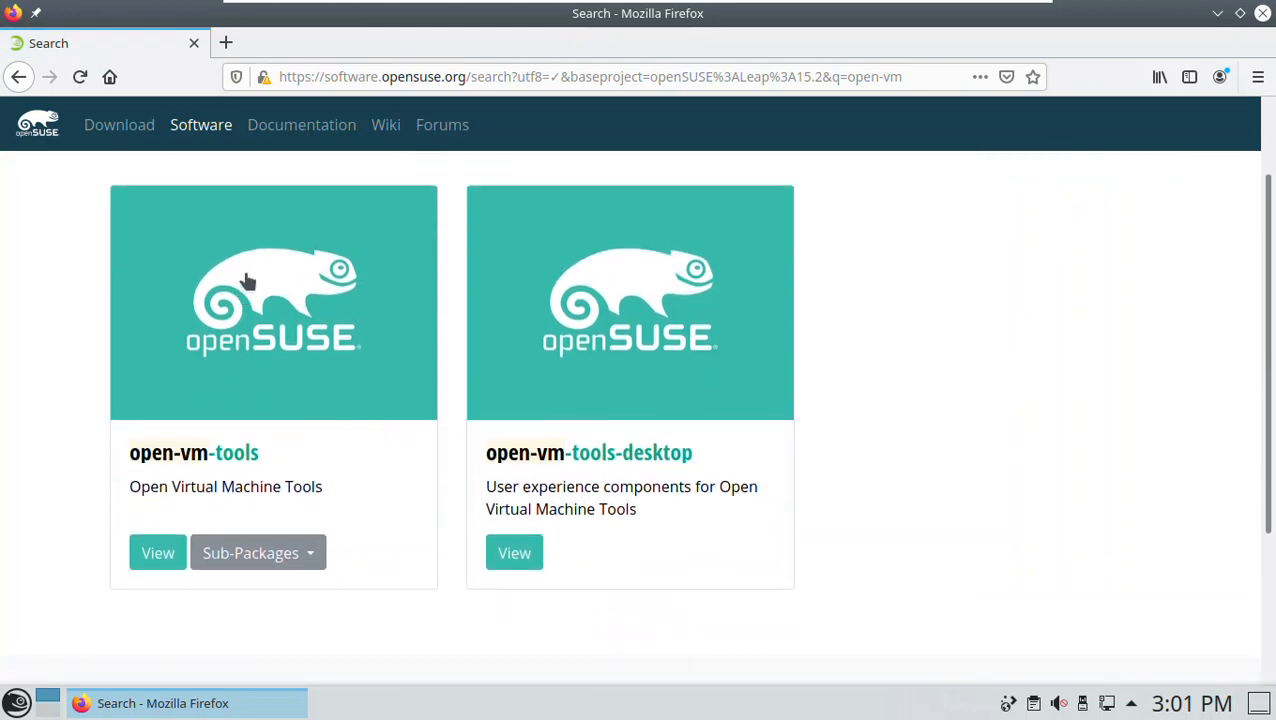
click(262, 318)
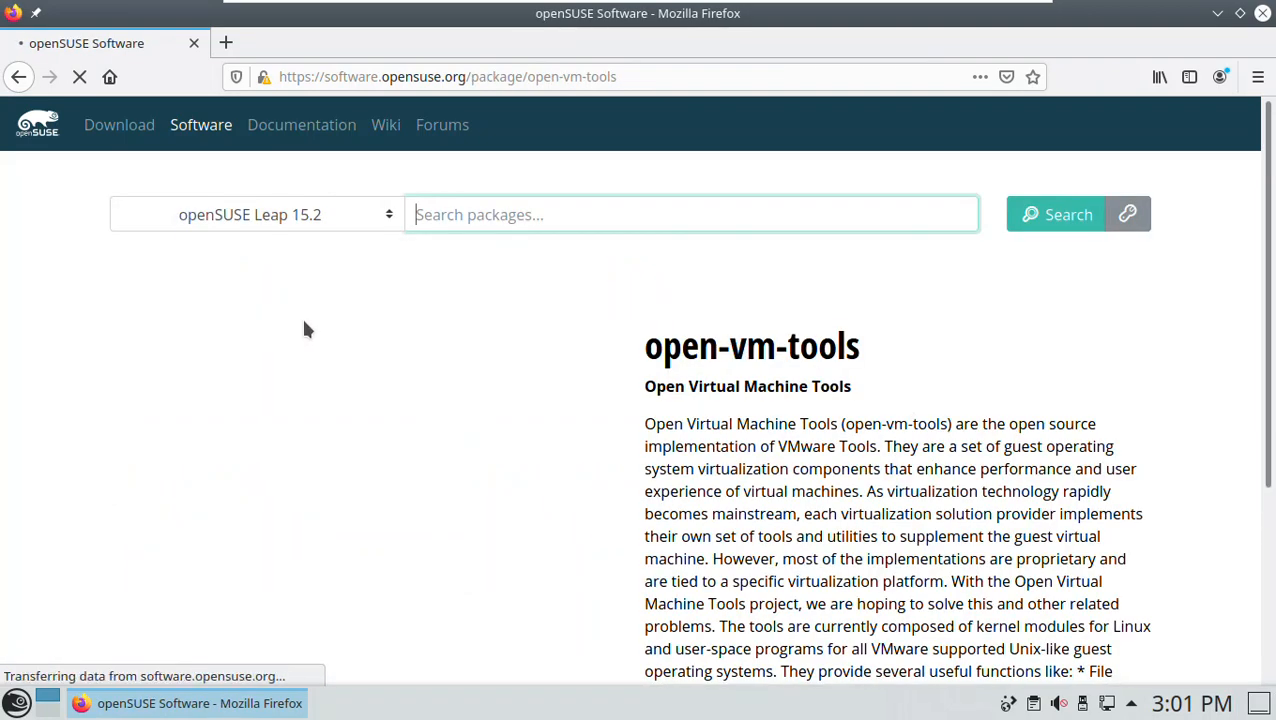
drag(1268, 290, 1262, 476)
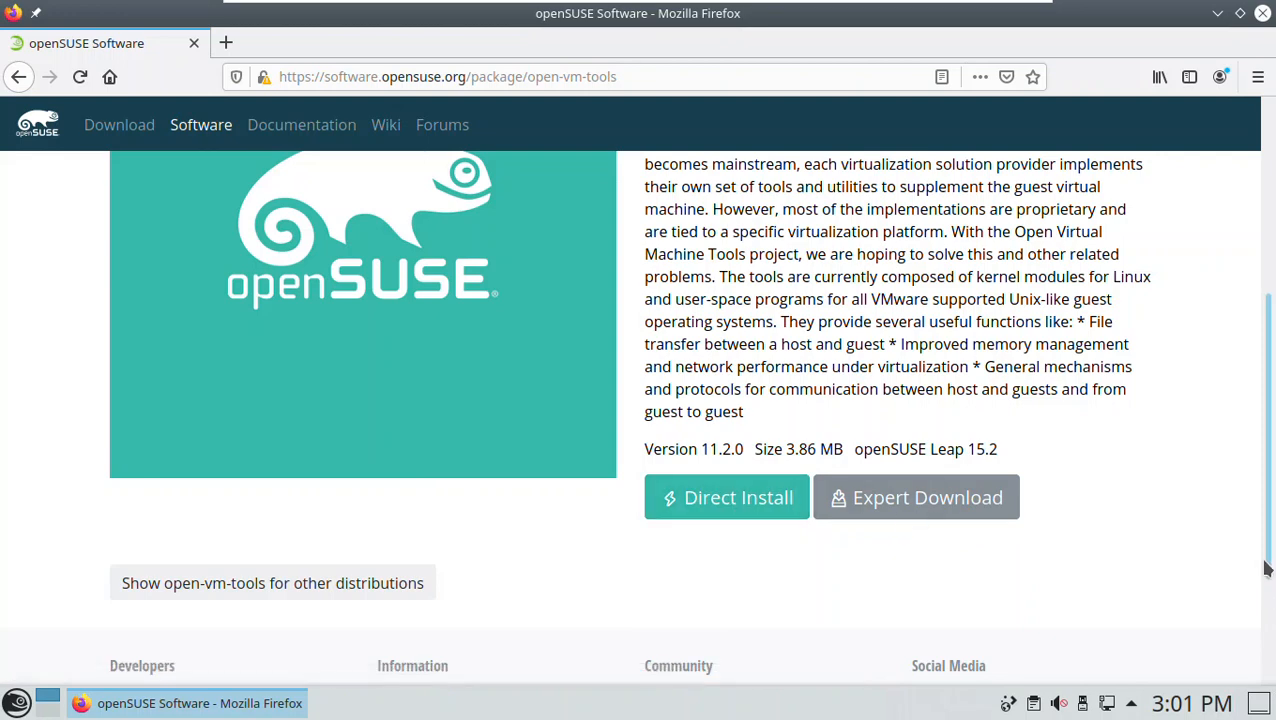
- Search the openSUSE Leap 15.2 packages for "dropbox"
drag(1265, 545, 1268, 322)
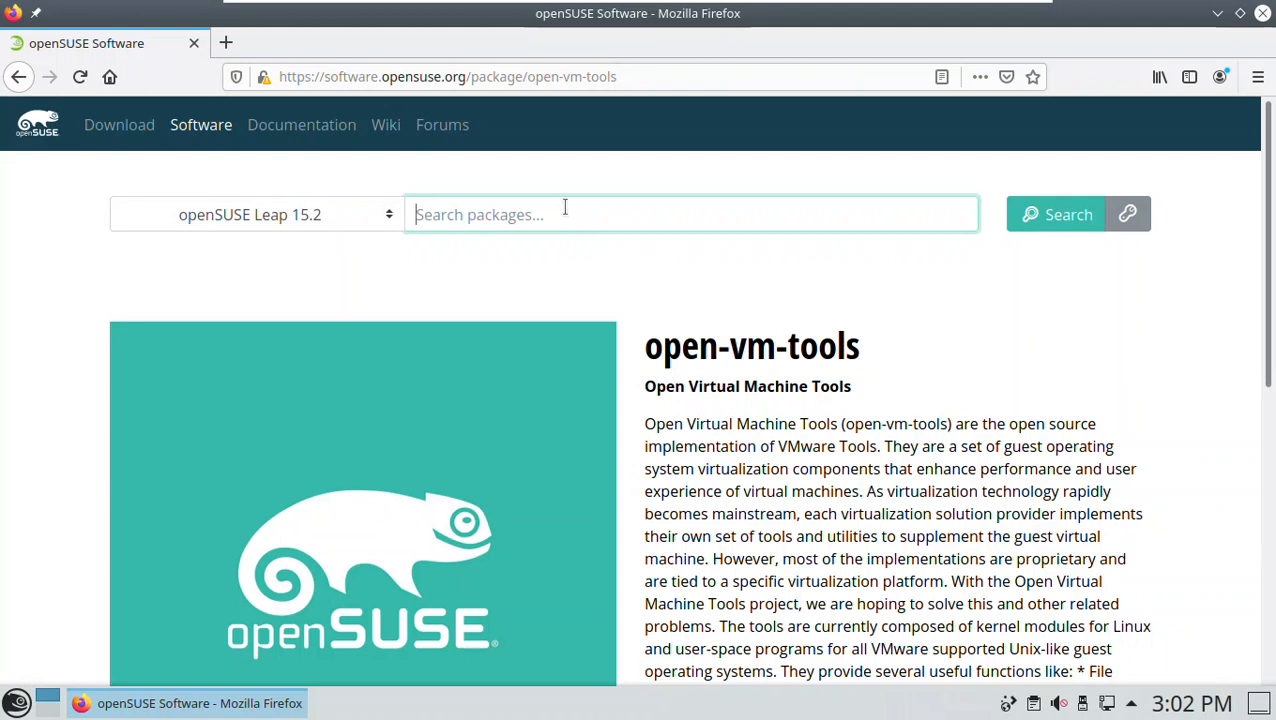
text(dropbox)
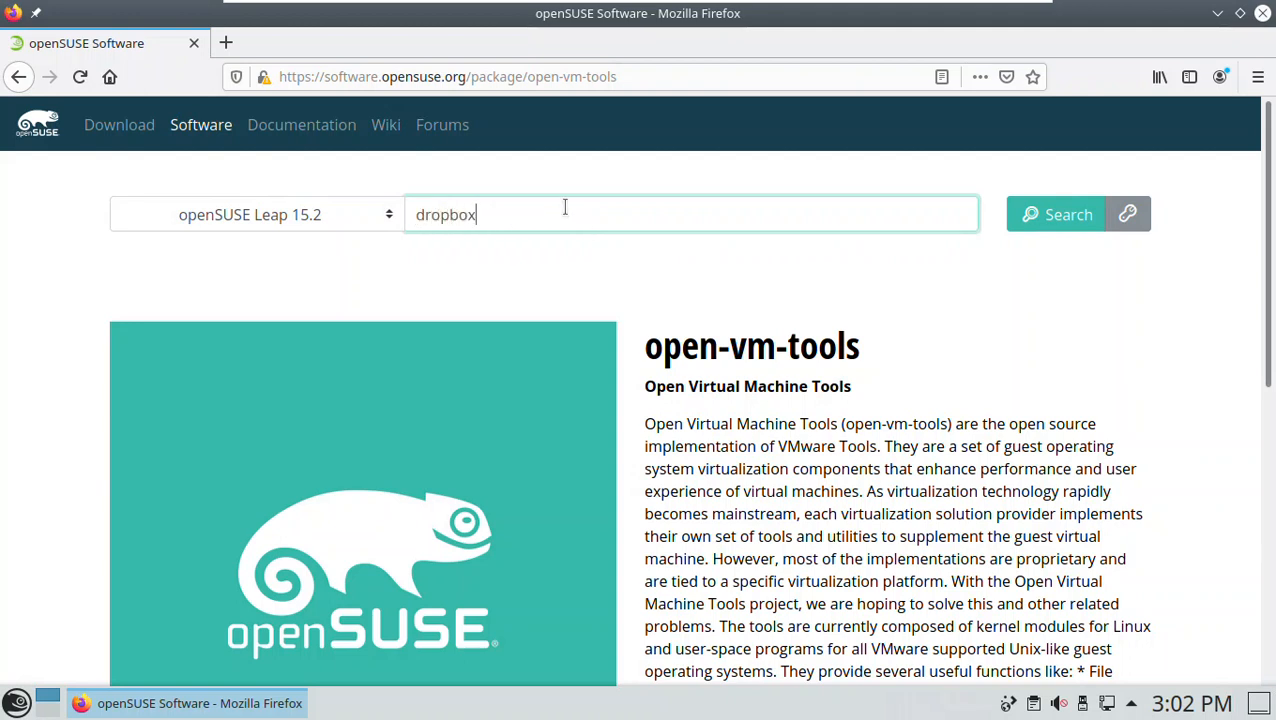
click(1050, 218)
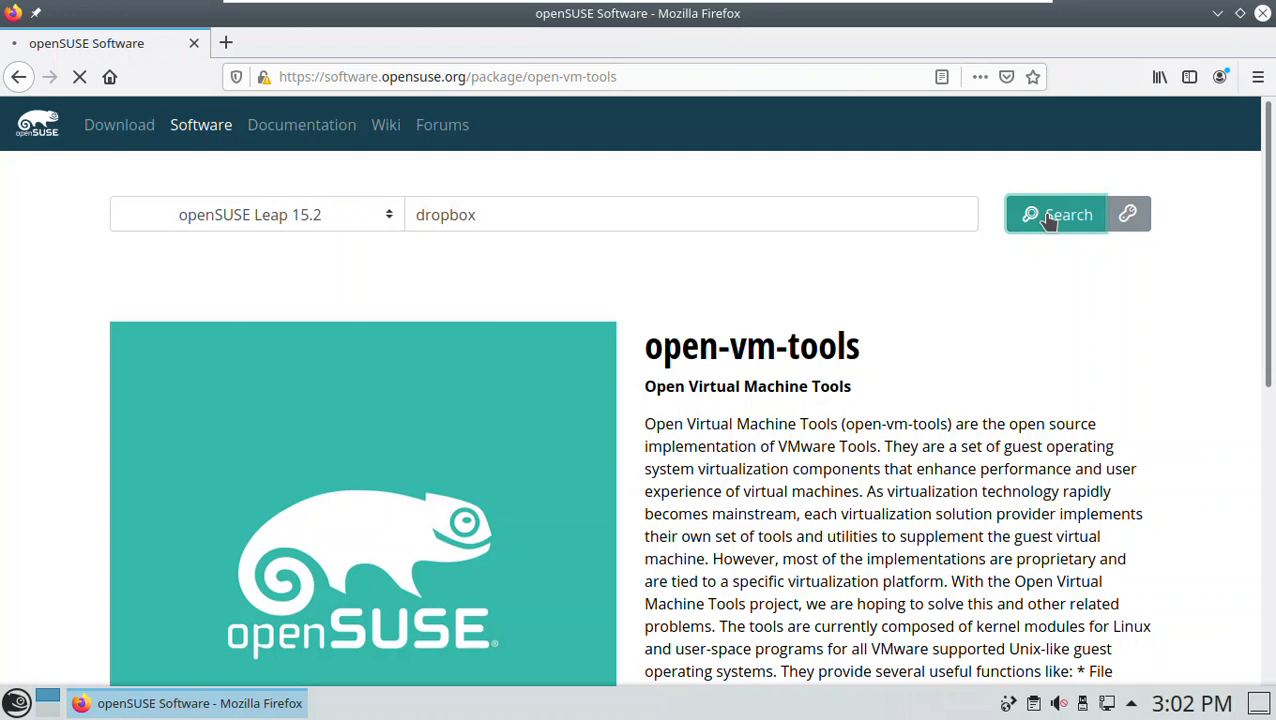
- Look through the available dropbox packages in the search results and minimize the browser window
scroll(896, 401, down, 1)
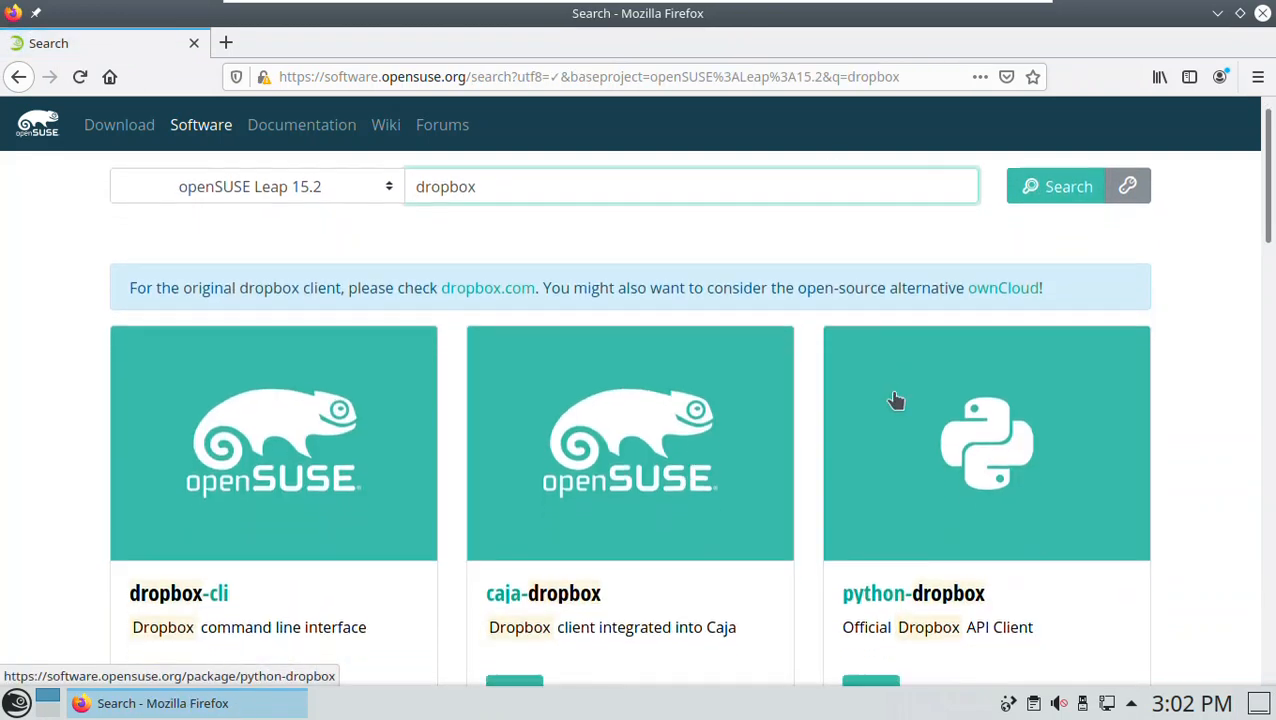
scroll(896, 401, down, 2)
scroll(896, 399, down, 7)
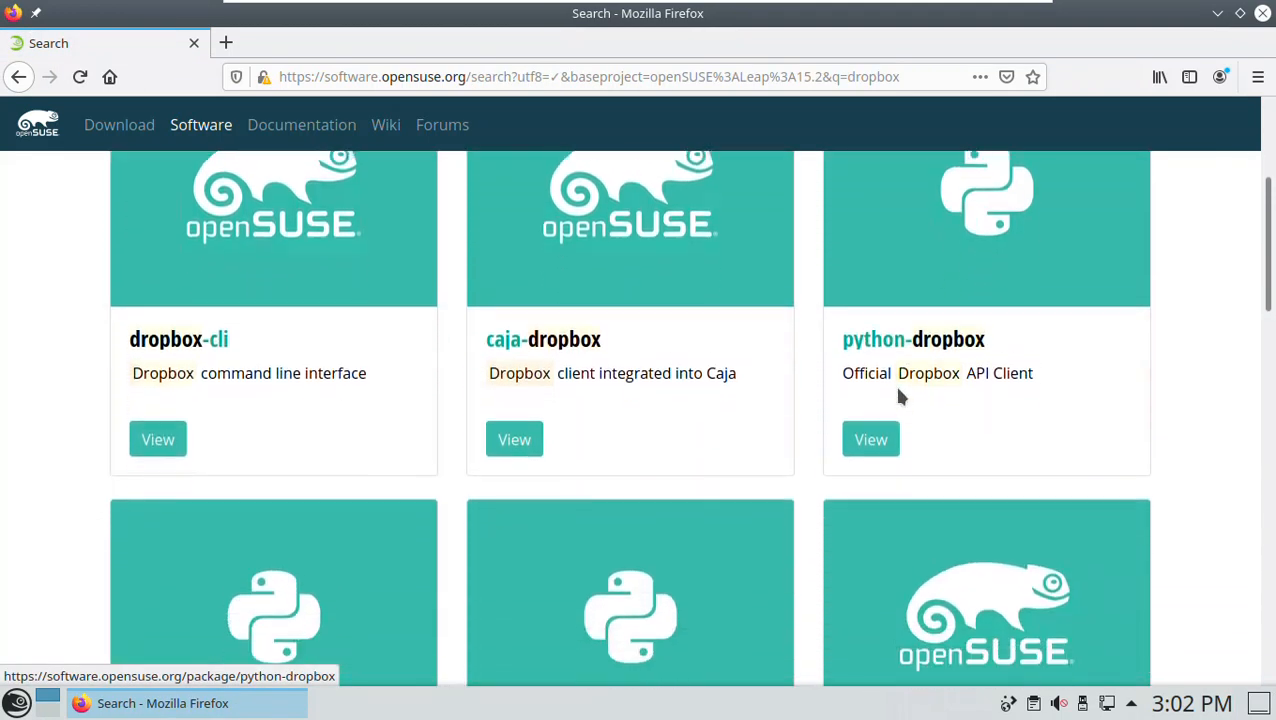
scroll(900, 395, down, 5)
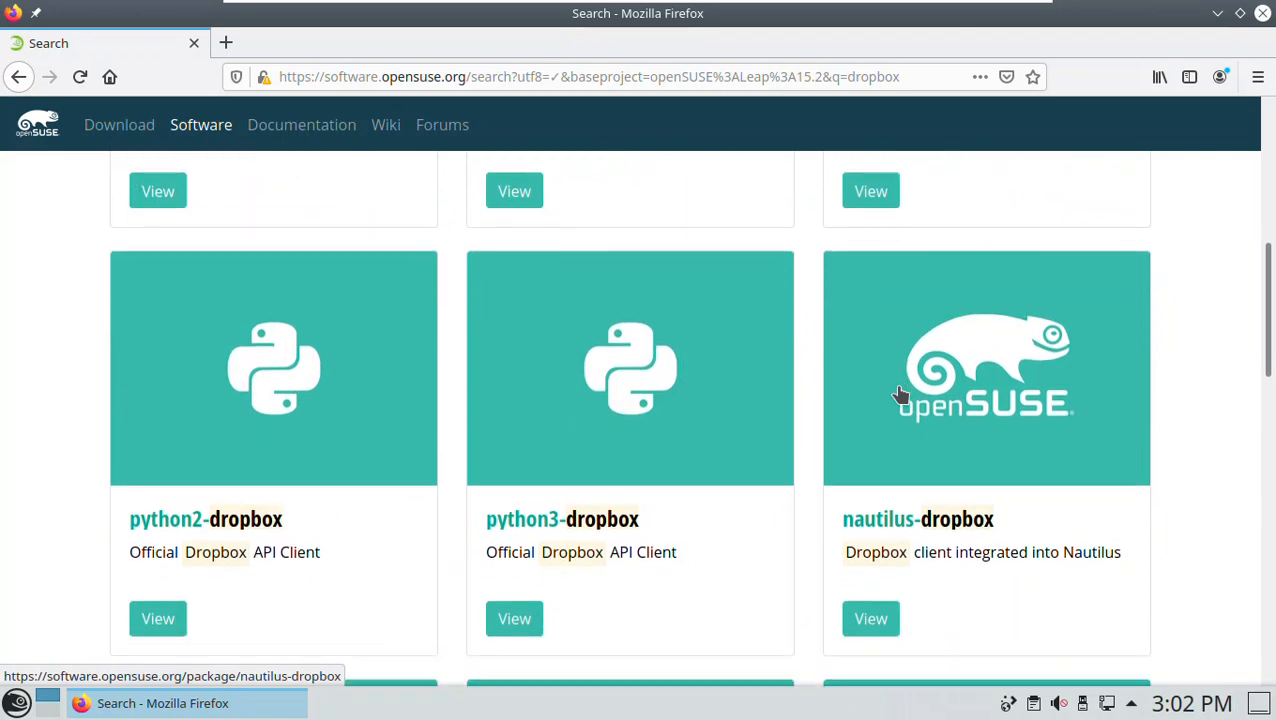
scroll(900, 395, down, 4)
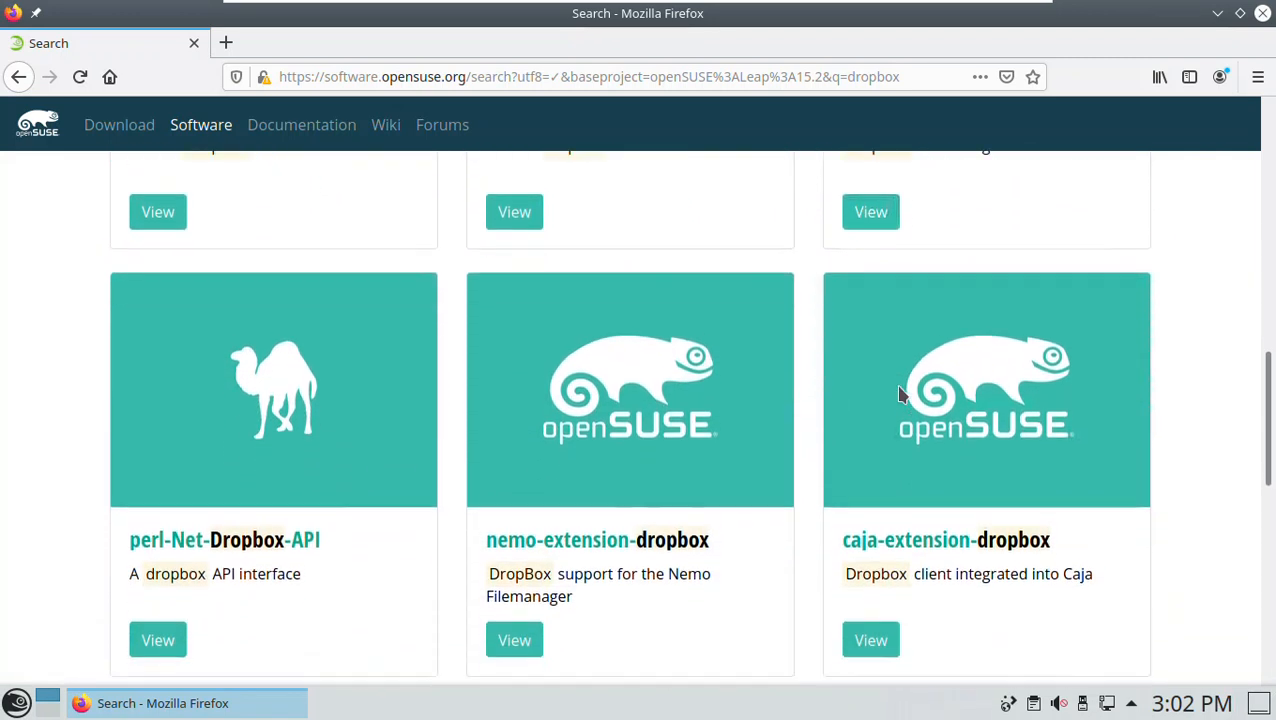
scroll(900, 395, down, 7)
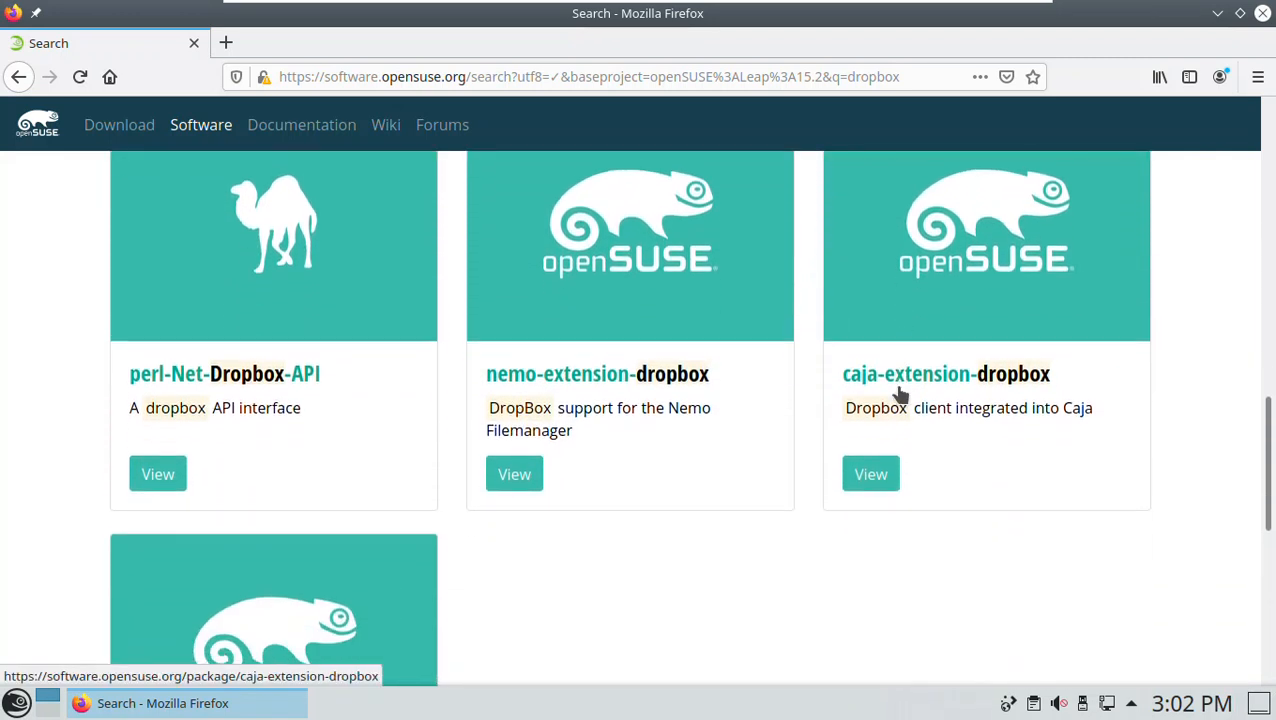
scroll(900, 394, down, 2)
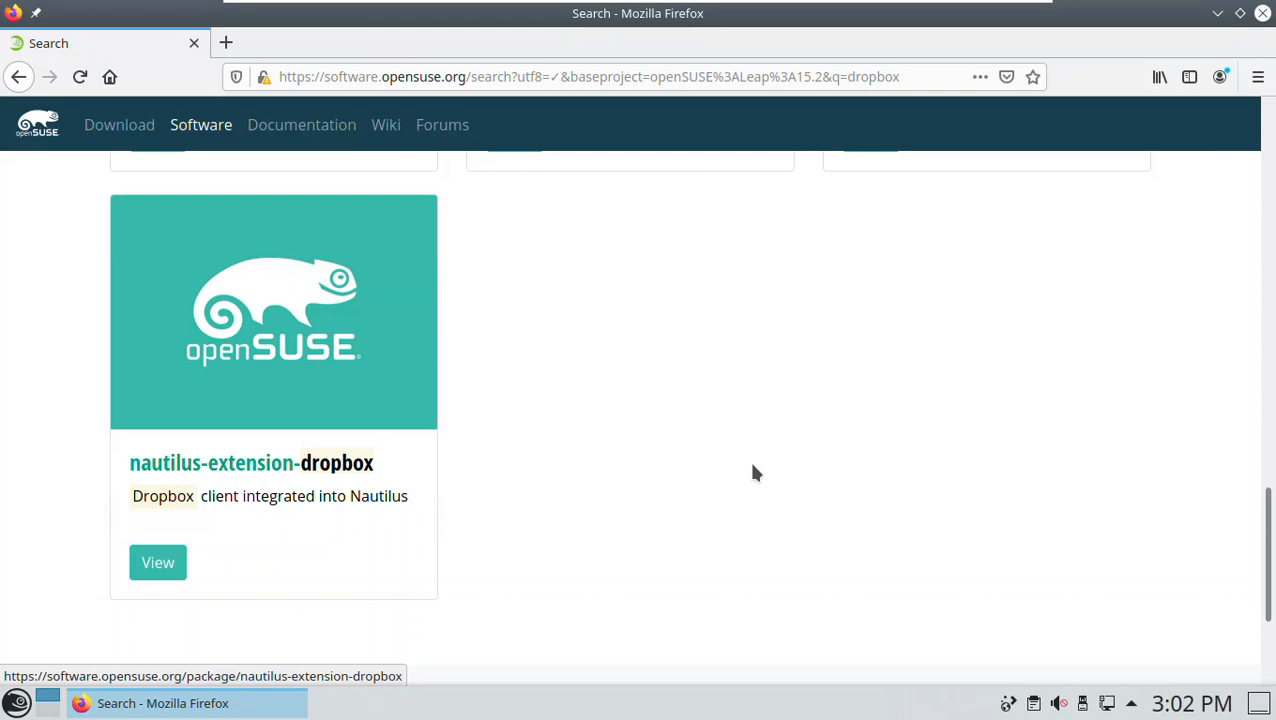
scroll(769, 464, up, 5)
scroll(769, 464, up, 1)
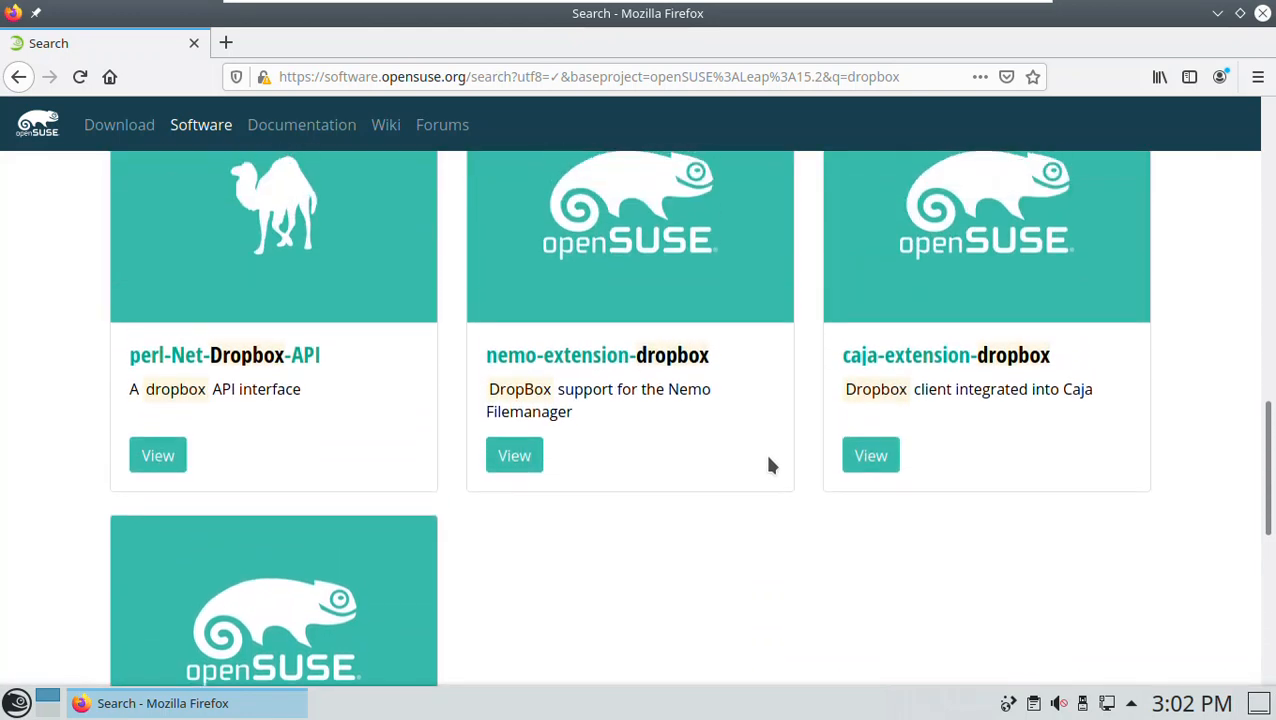
scroll(769, 464, up, 3)
scroll(769, 464, up, 3)
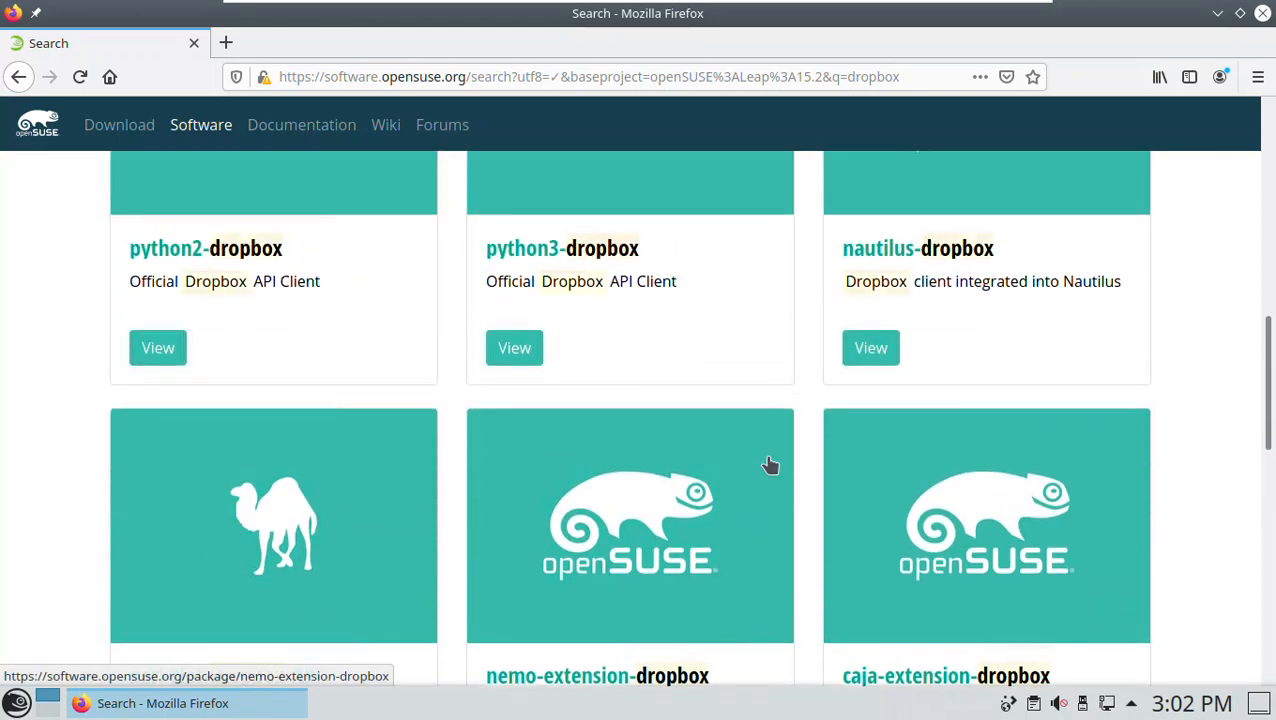
scroll(769, 464, up, 5)
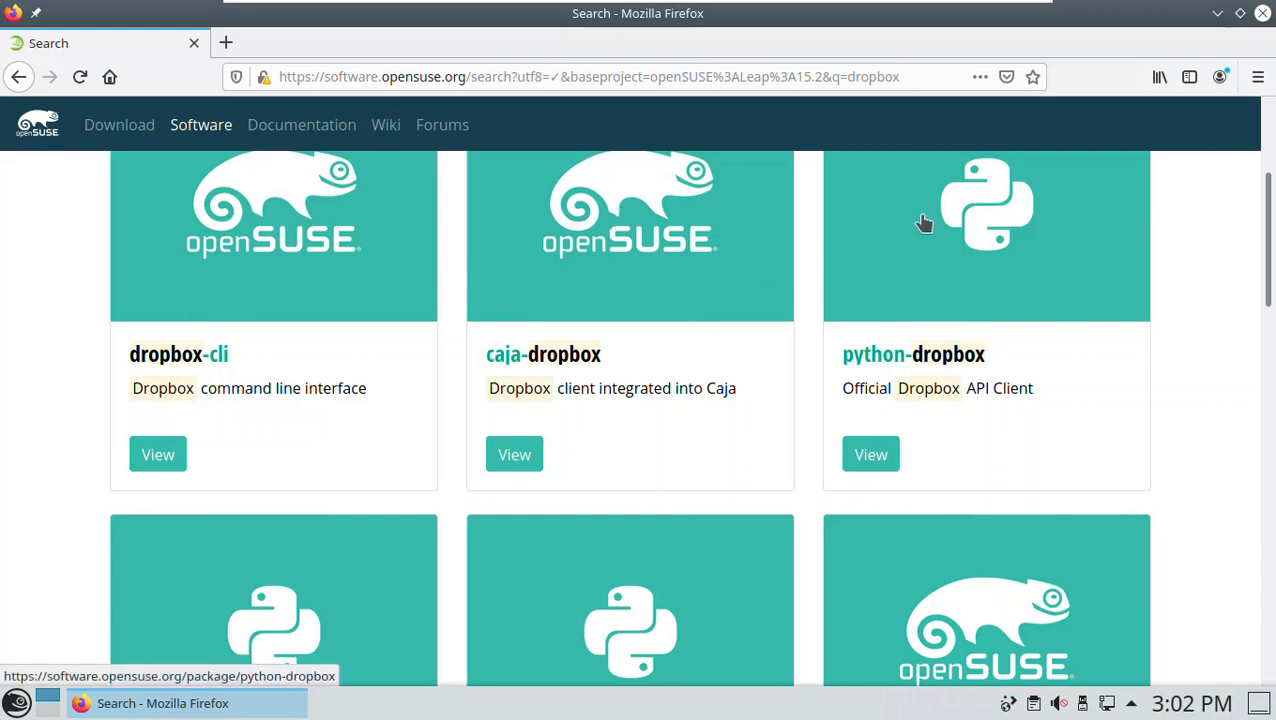
click(1217, 13)
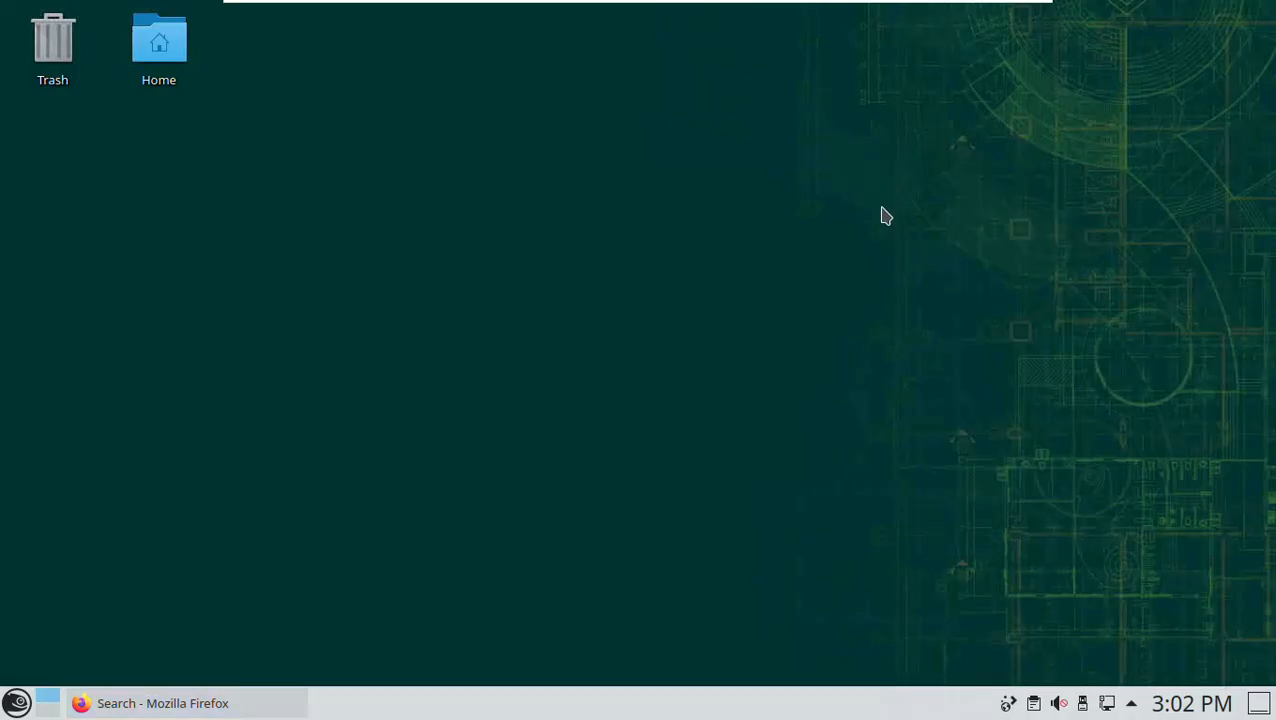